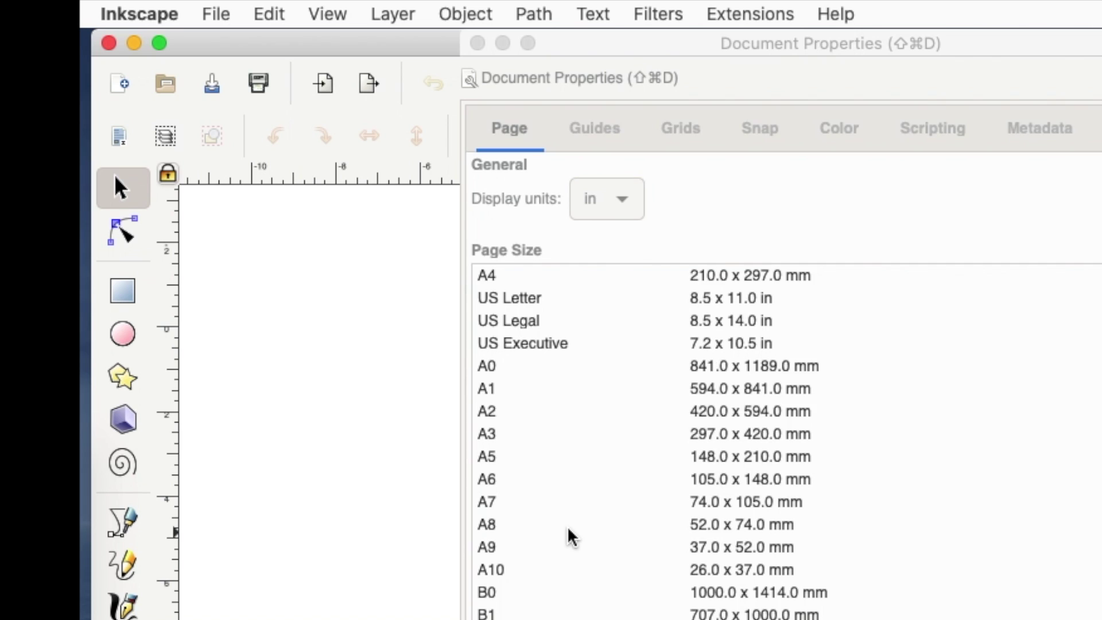
Set the document page size to US Letter (8.5 x 11.0 in) and close the document properties
left_click(728, 304)
left_click(728, 305)
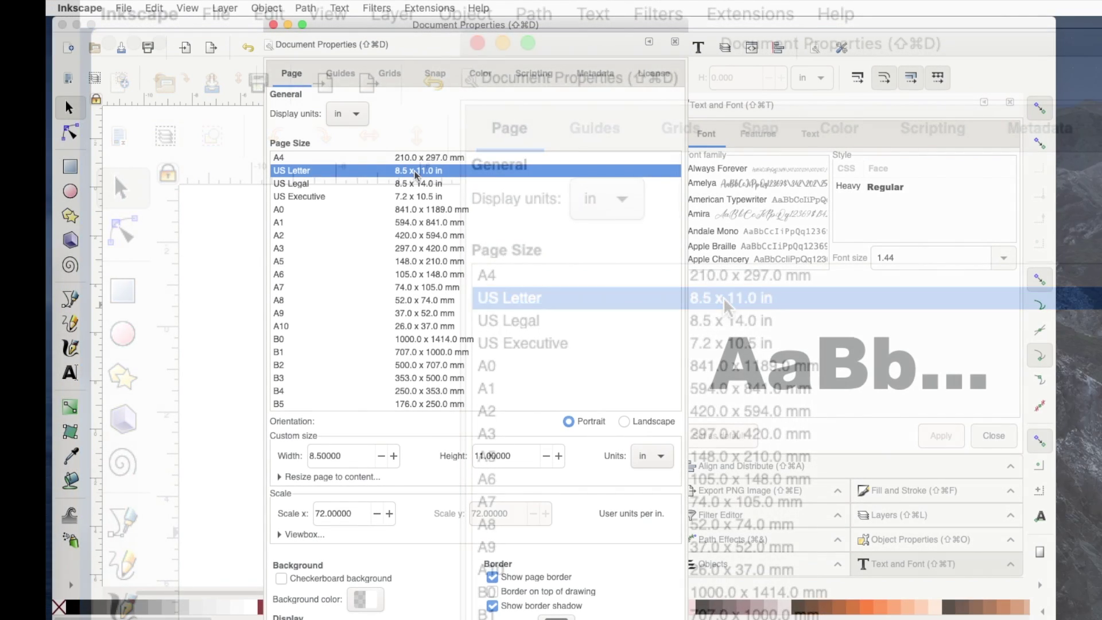
left_click(273, 25)
Import the pink glitter leopard-print PNG onto the page as an embedded image with its resolution taken from the file
scroll(407, 317, "right", 3)
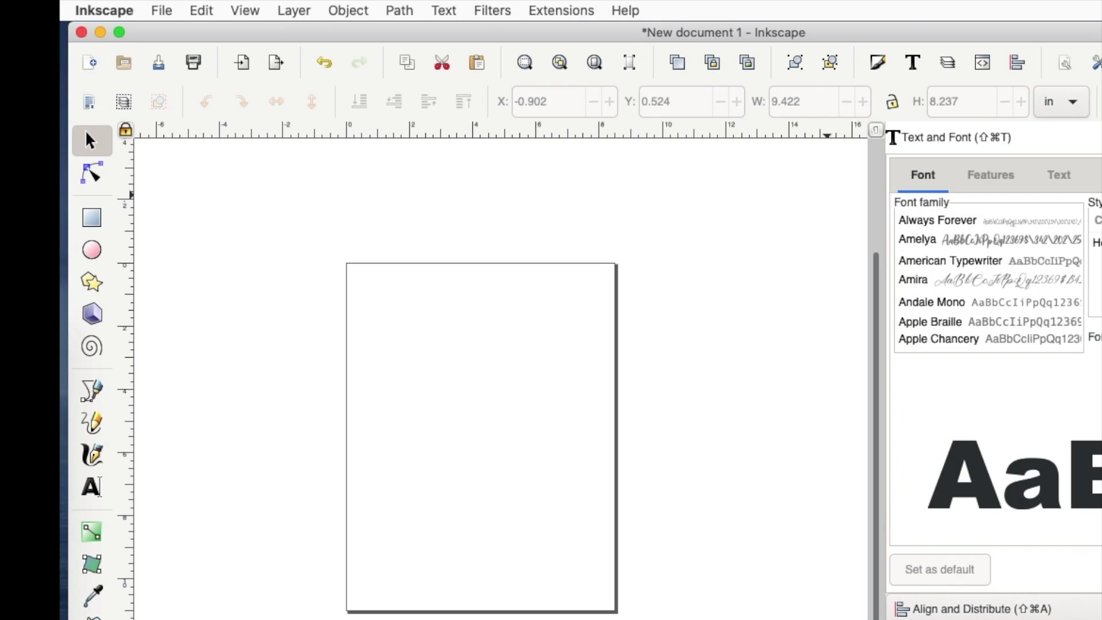
left_click_drag(1101, 276, 429, 453)
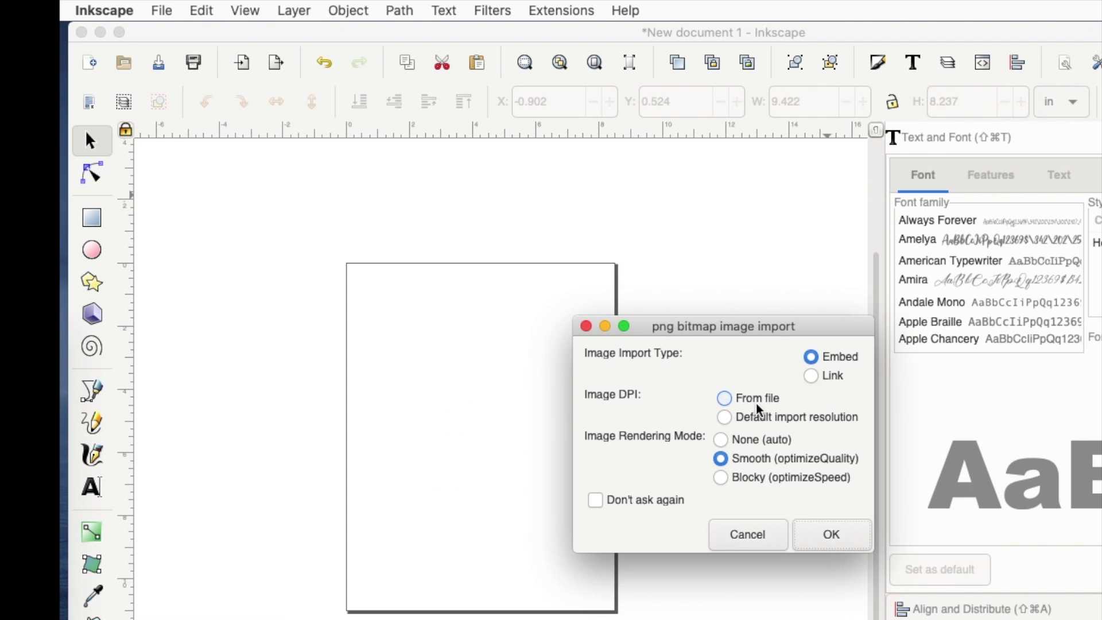
left_click(832, 536)
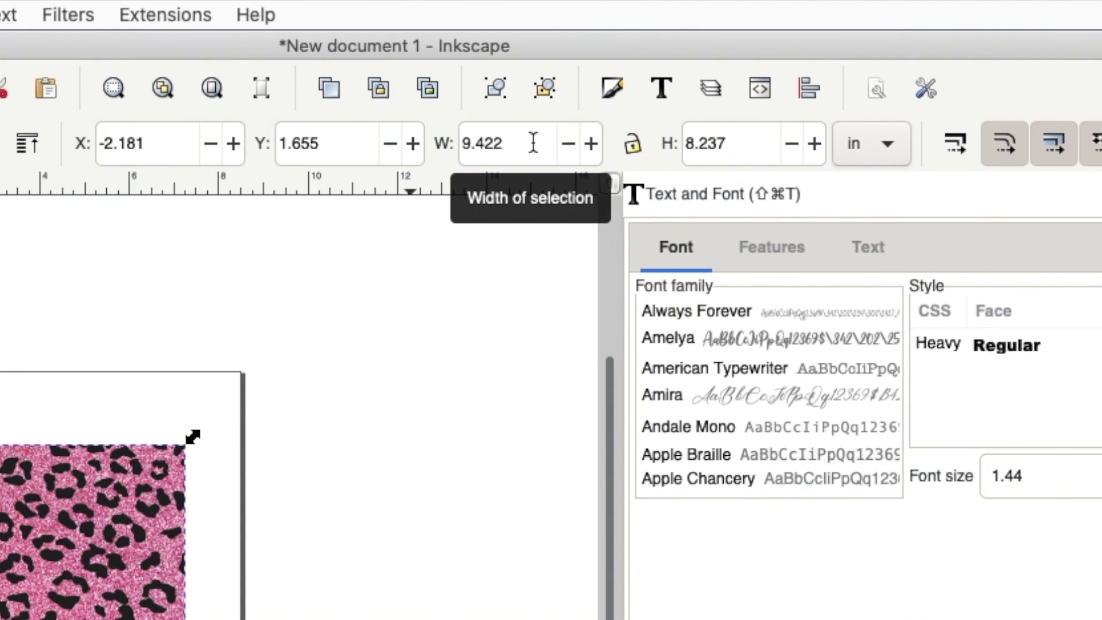
Resize the leopard-print image to 9.4 in wide and 8.15 in high
left_click(534, 143)
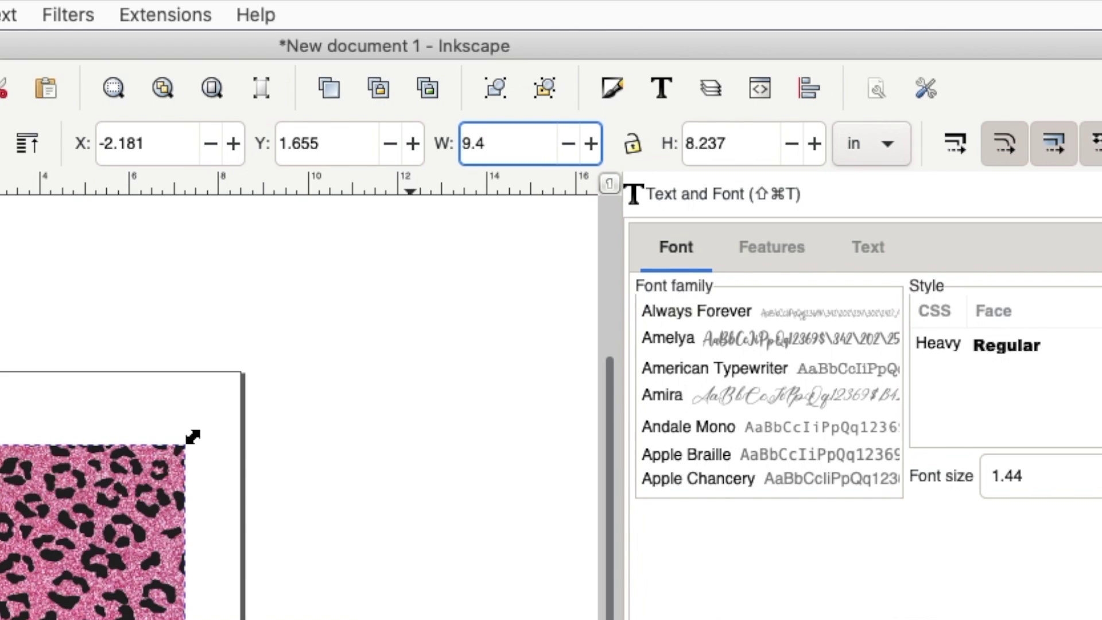
left_click(758, 146)
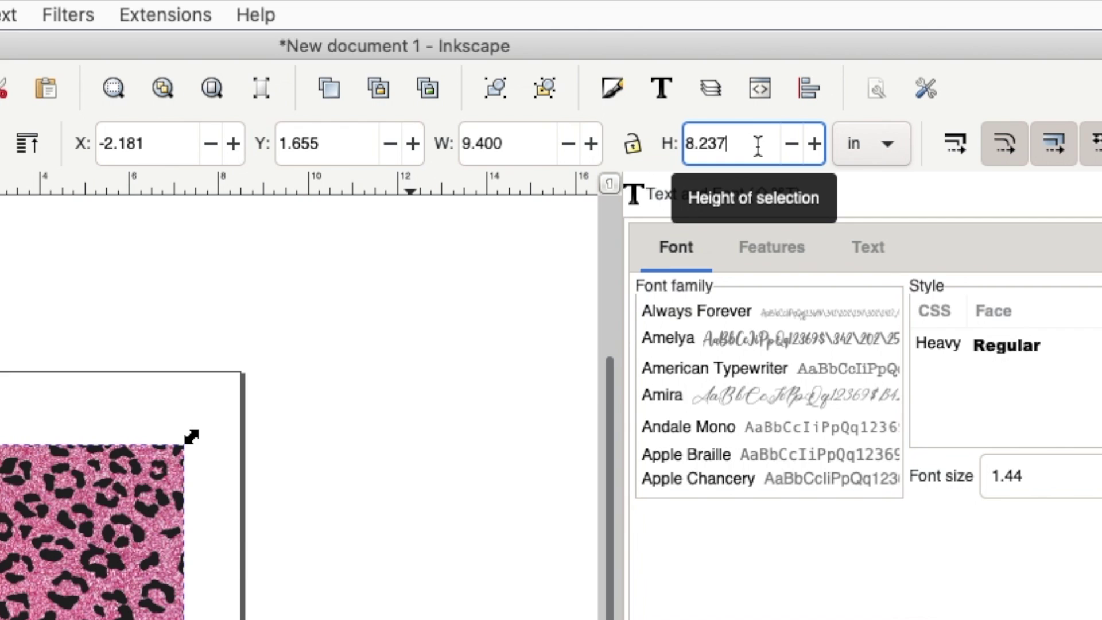
key("BackSpace")
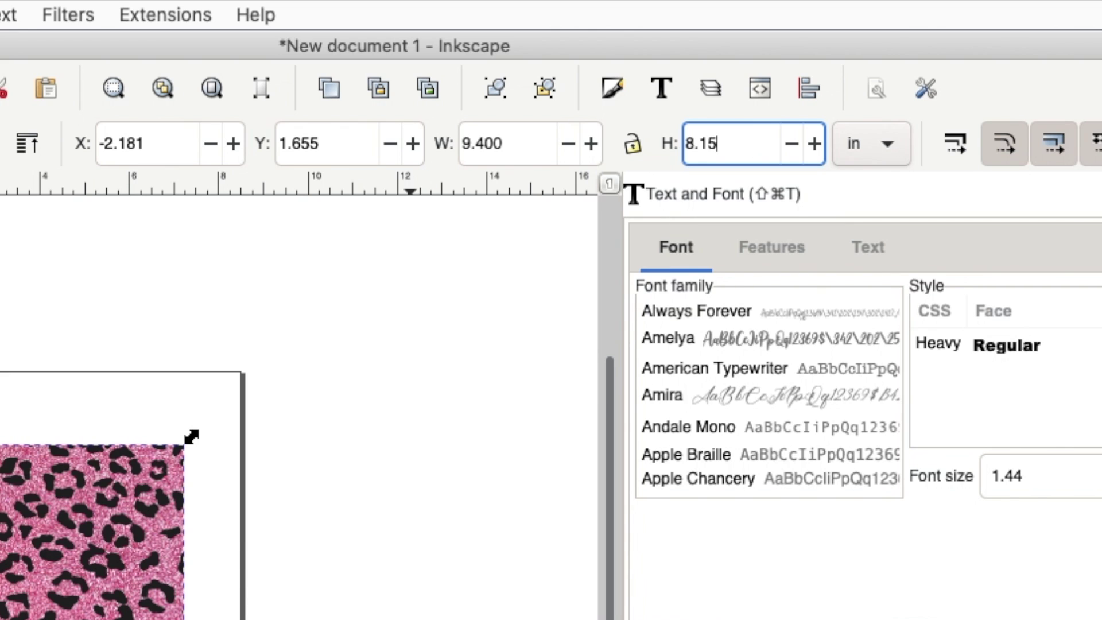
key("Return")
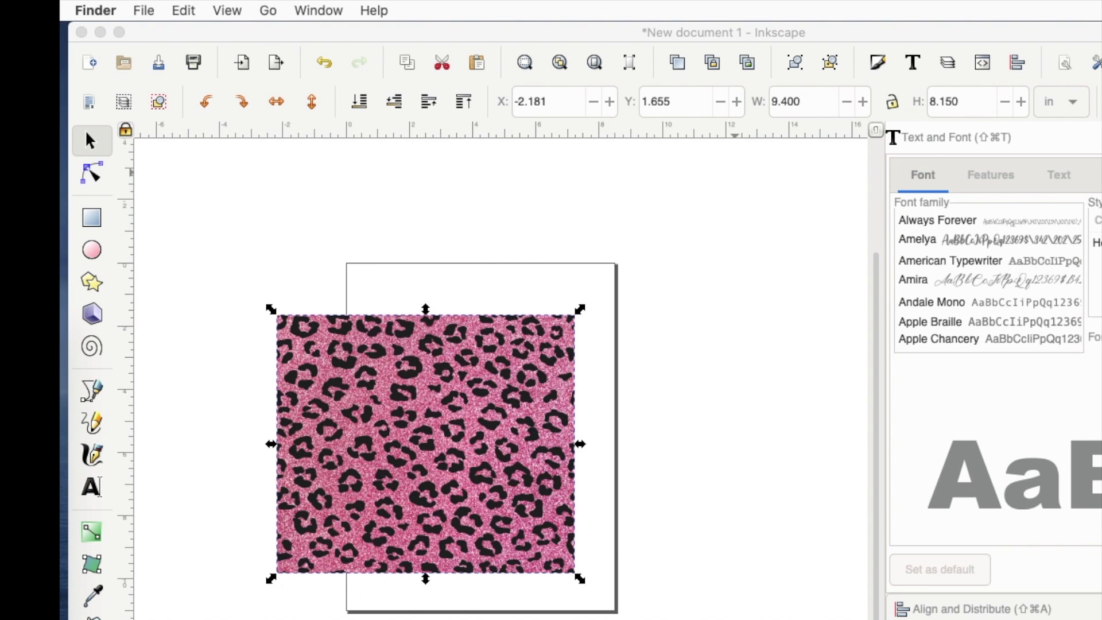
Import the white brush-stroke PNG over the leopard print as an embedded image with resolution from the file
left_click_drag(1101, 230, 228, 619)
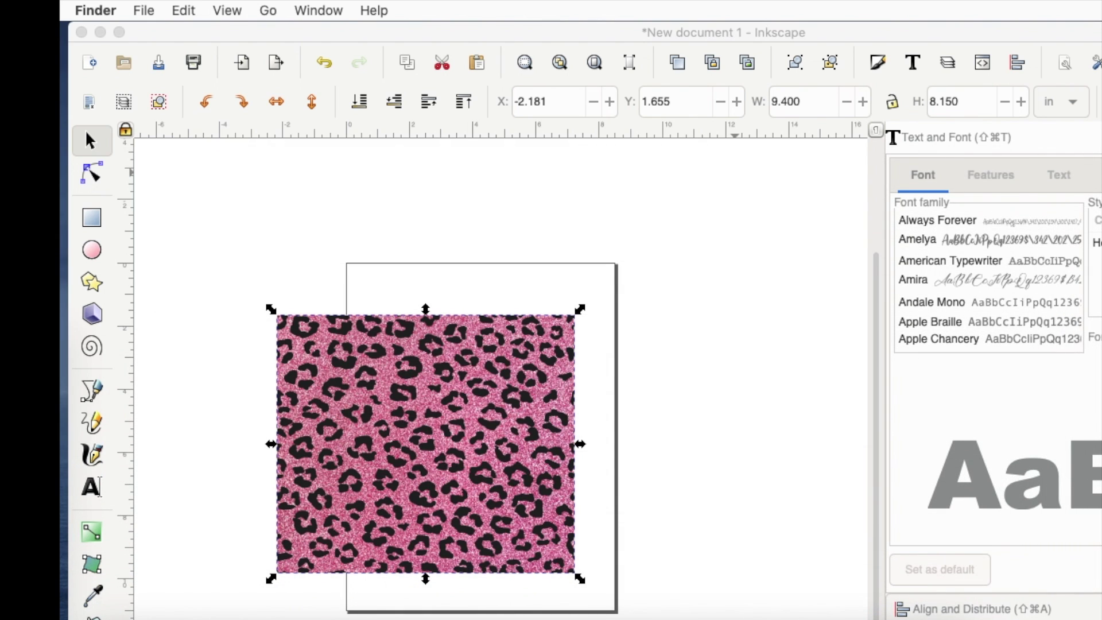
left_click_drag(689, 619, 415, 438)
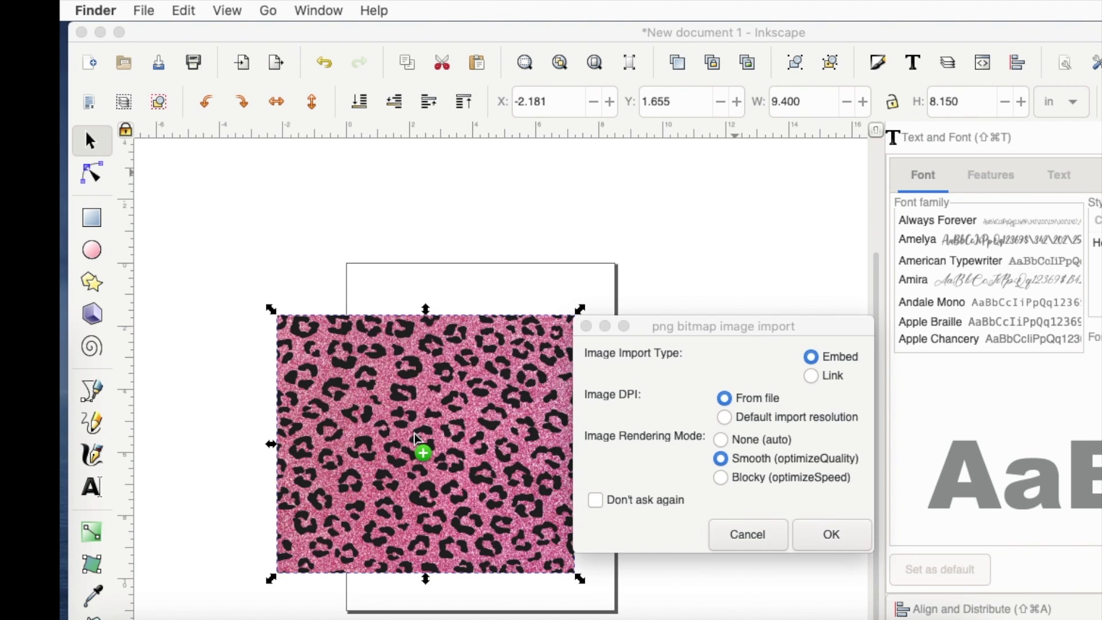
left_click(828, 533)
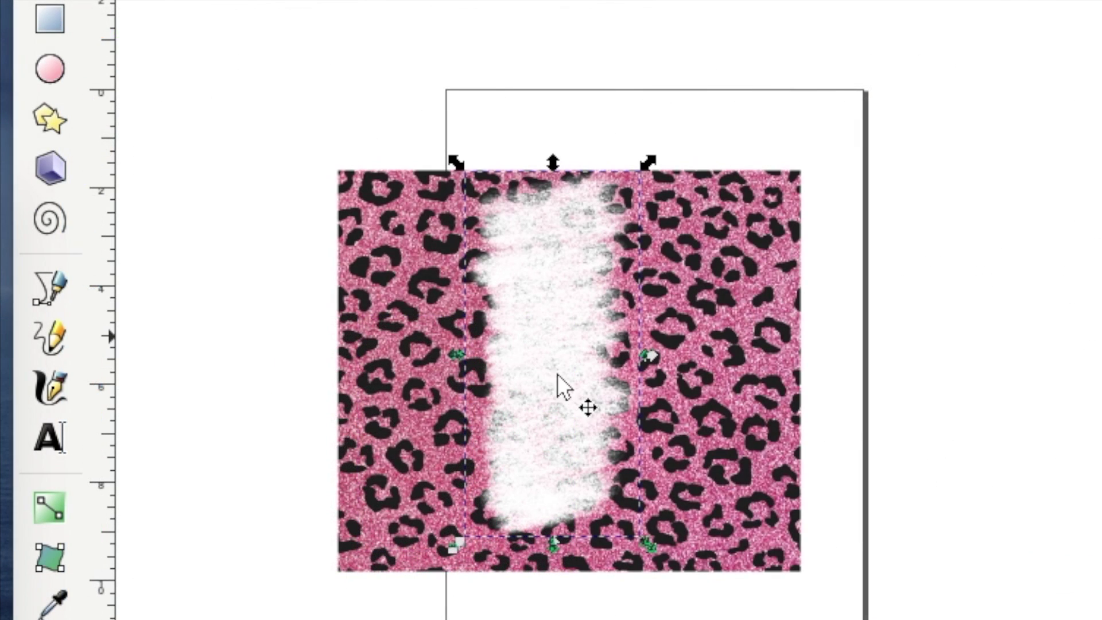
Move the white brush-stroke patch to the middle of the leopard print and stack a duplicate on it for denser coverage
left_click_drag(557, 374, 576, 419)
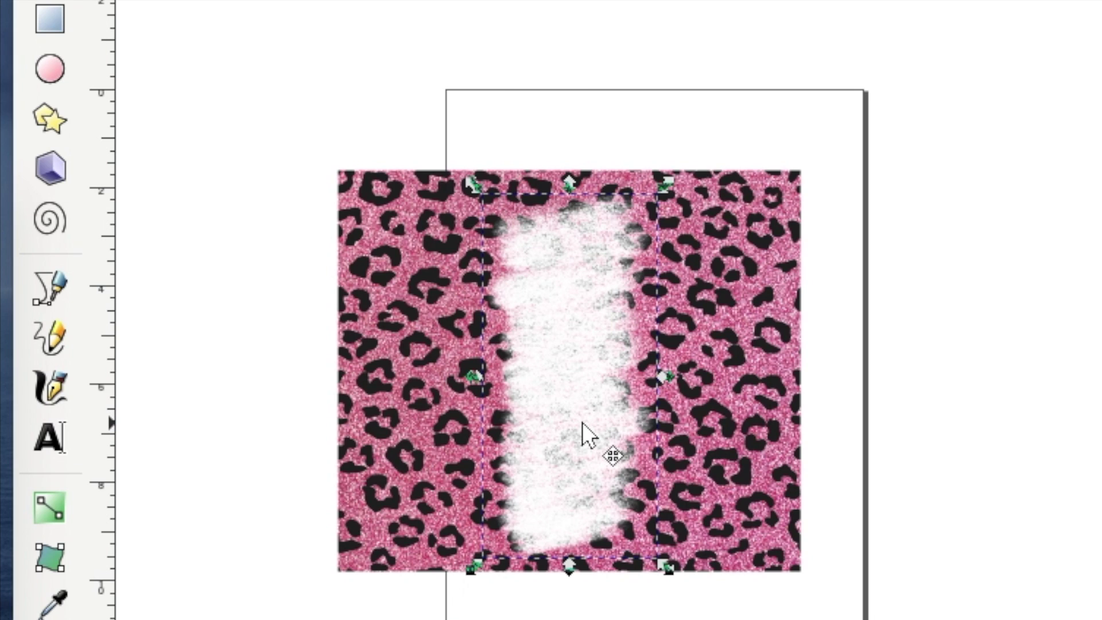
key("ctrl+z")
left_click(582, 414)
left_click_drag(583, 413, 597, 372)
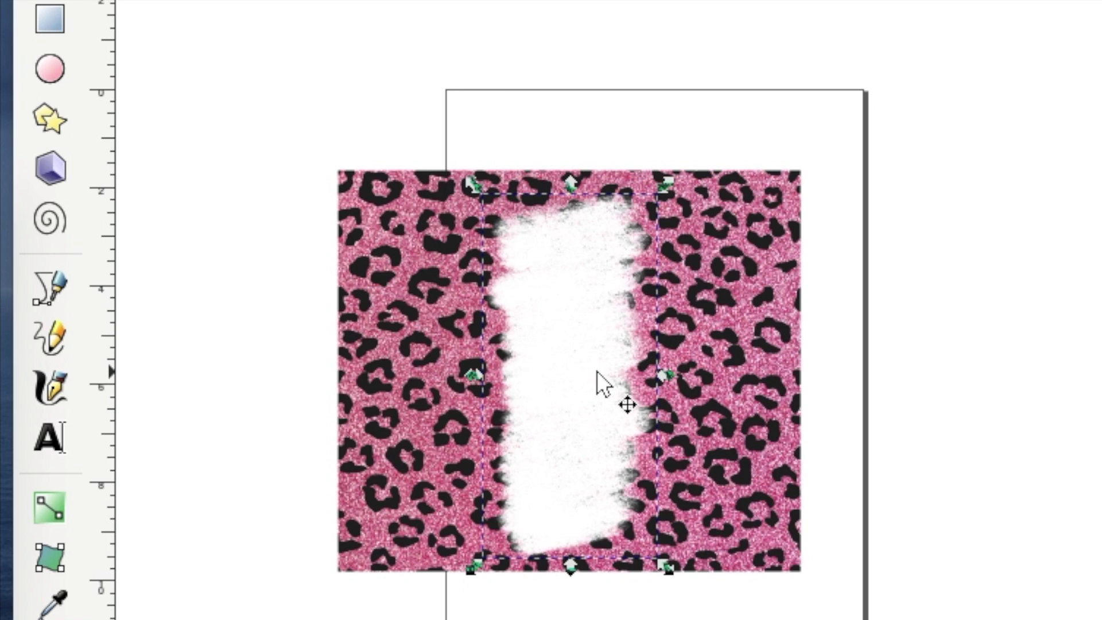
Pull a copy of the white patch aside, flip it horizontally and align it exactly over the original patch
left_click_drag(597, 371, 627, 379)
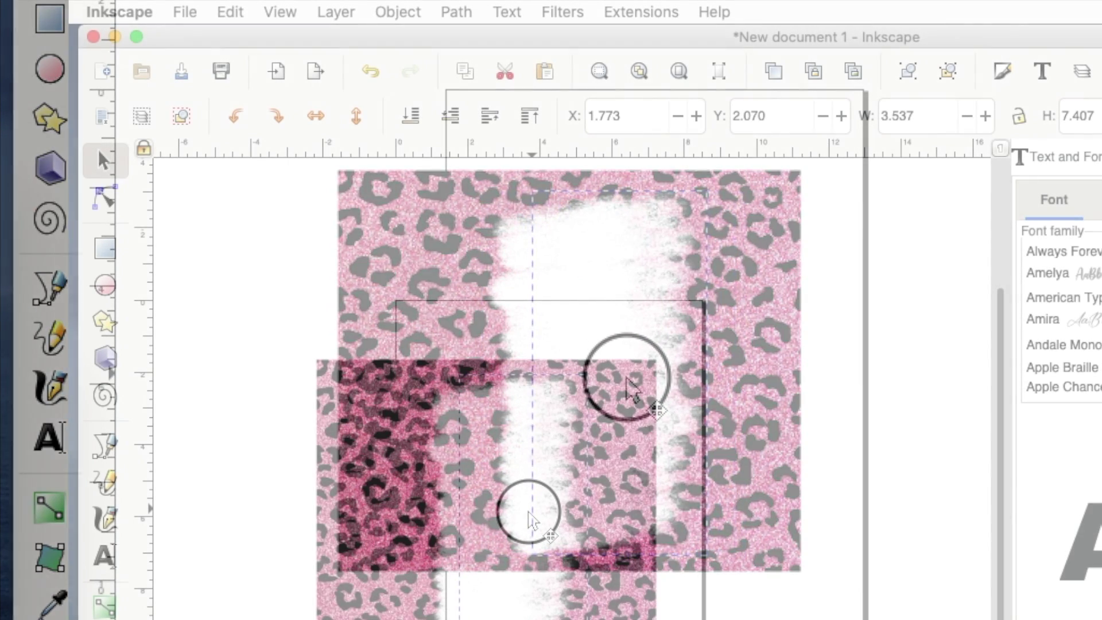
left_click_drag(528, 520, 531, 517)
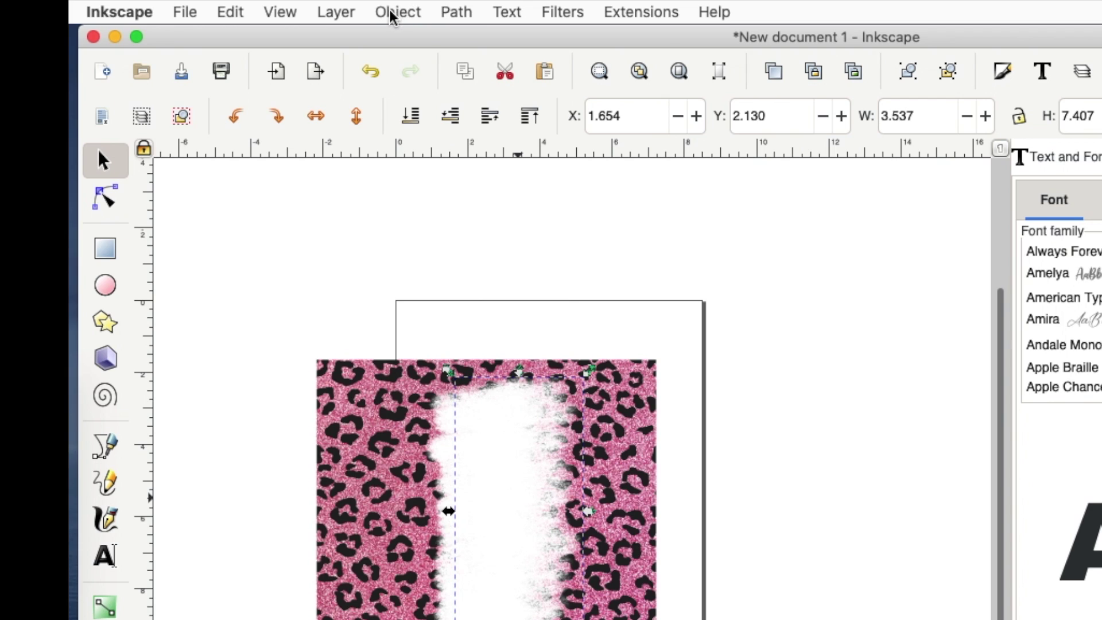
left_click(390, 16)
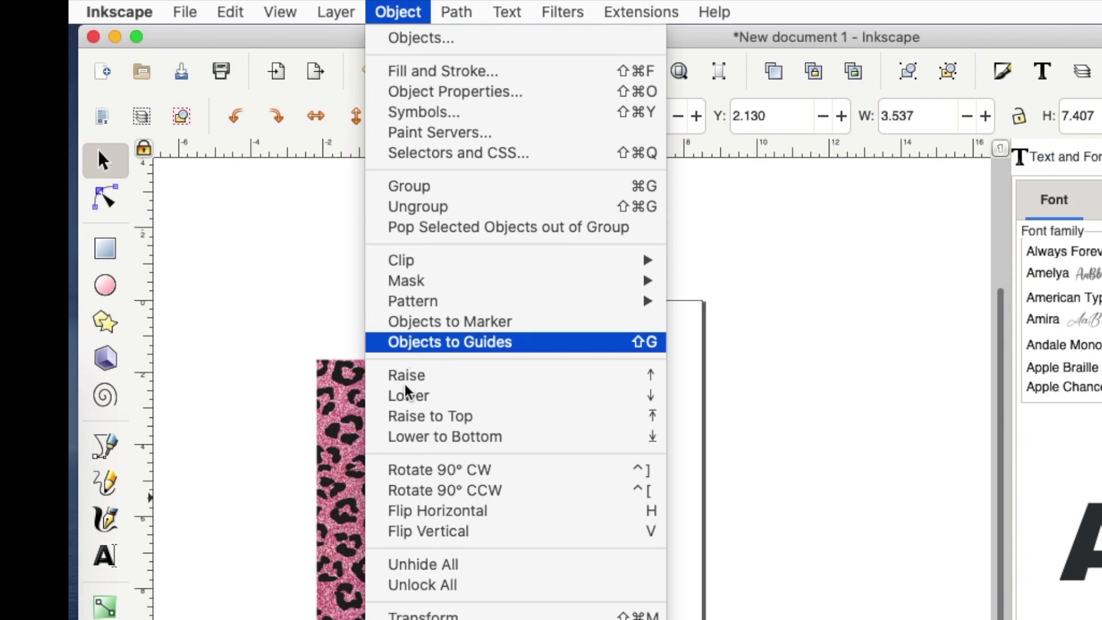
left_click(423, 514)
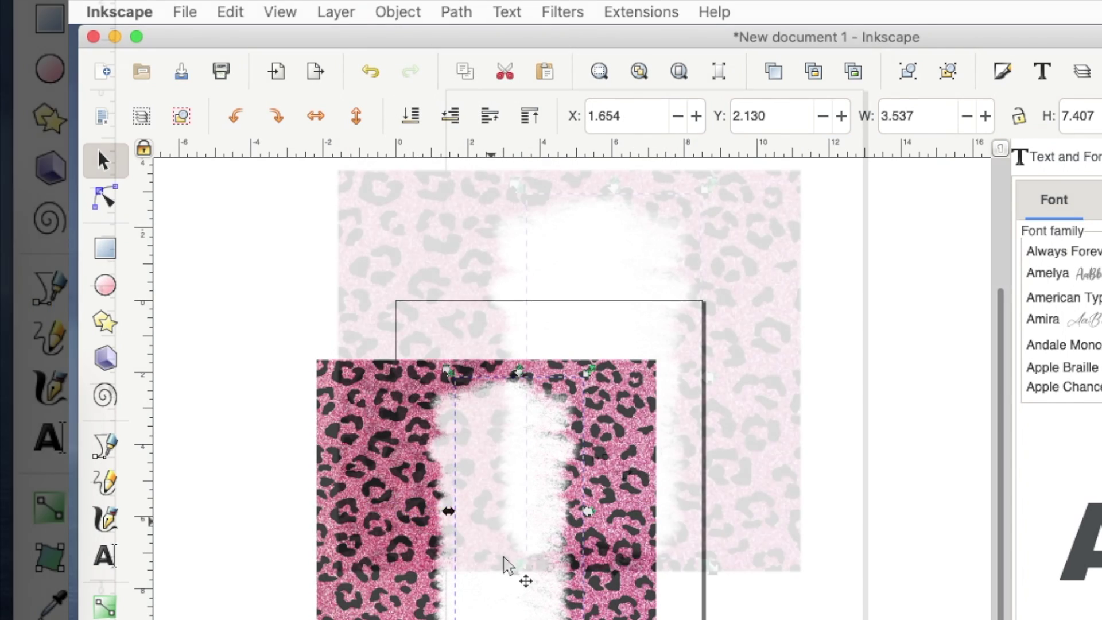
left_click(523, 563)
left_click_drag(608, 445, 930, 465)
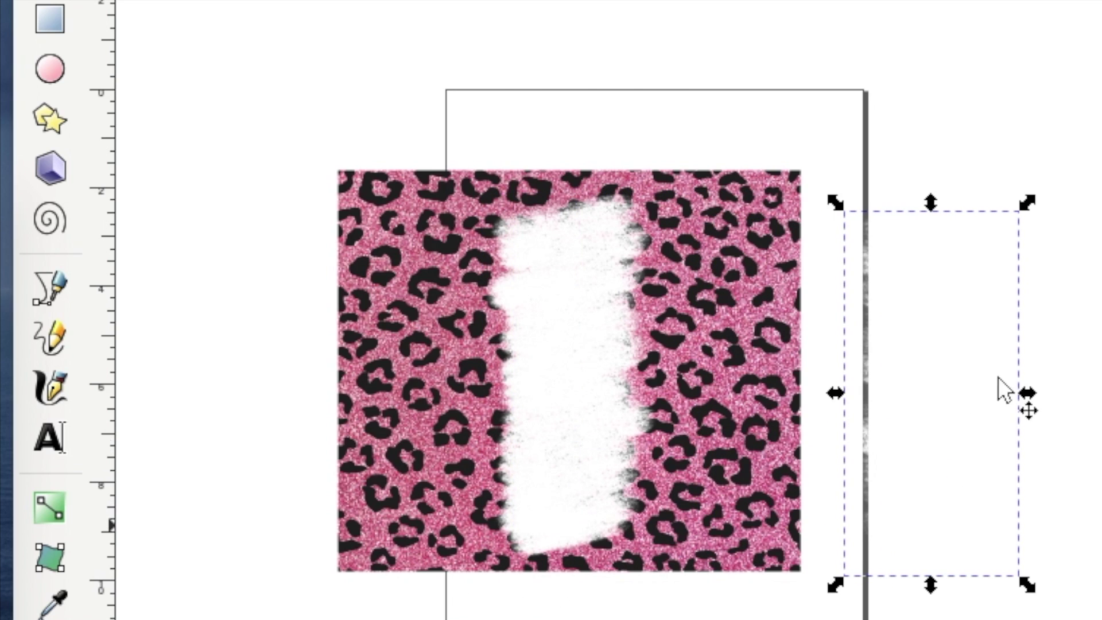
left_click_drag(966, 436, 570, 434)
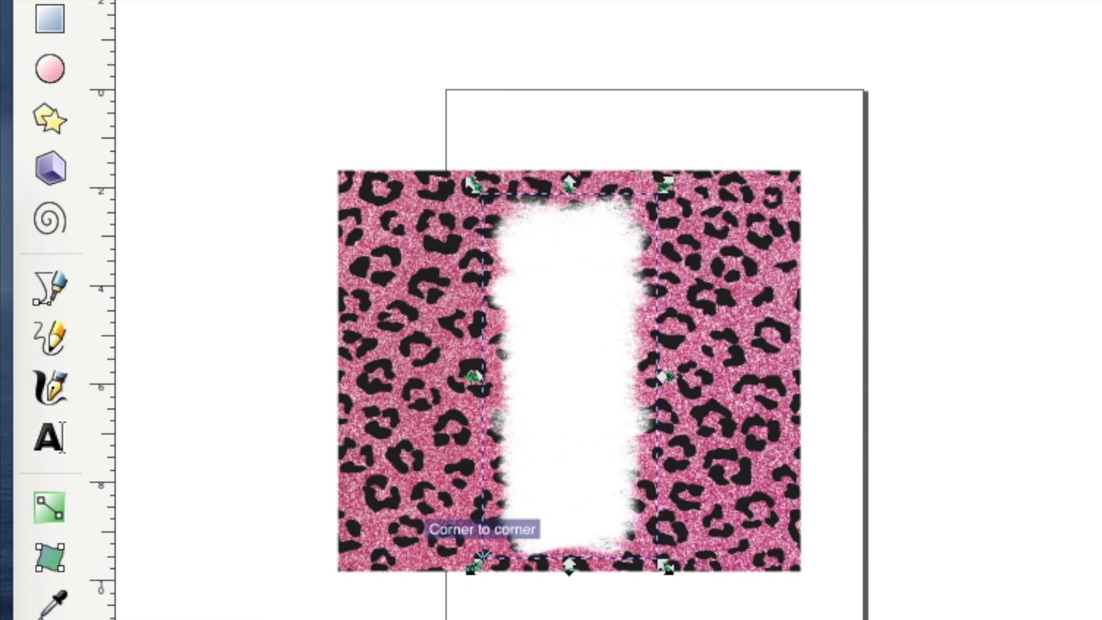
Select all the stacked white brush patches without the leopard background and group them
key("Escape")
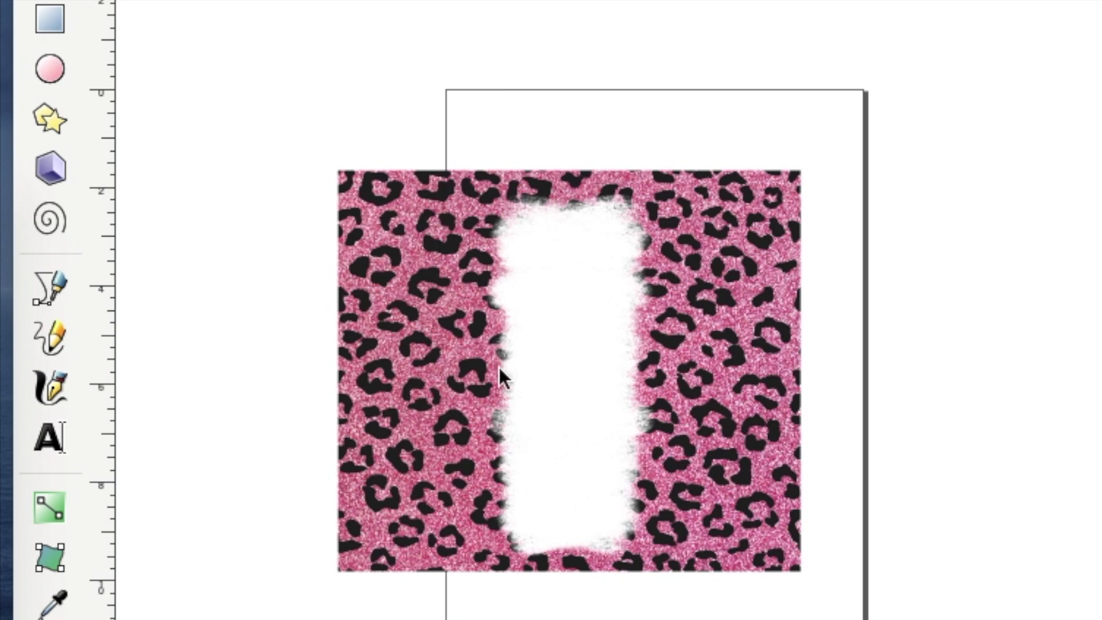
left_click_drag(446, 33, 724, 618)
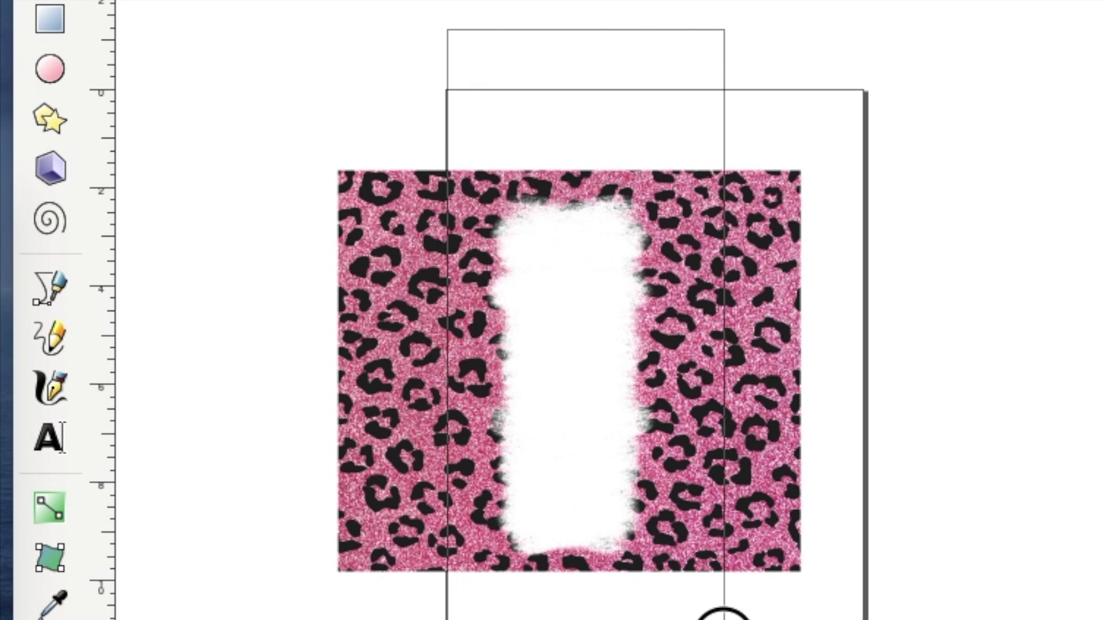
left_click_drag(725, 619, 725, 618)
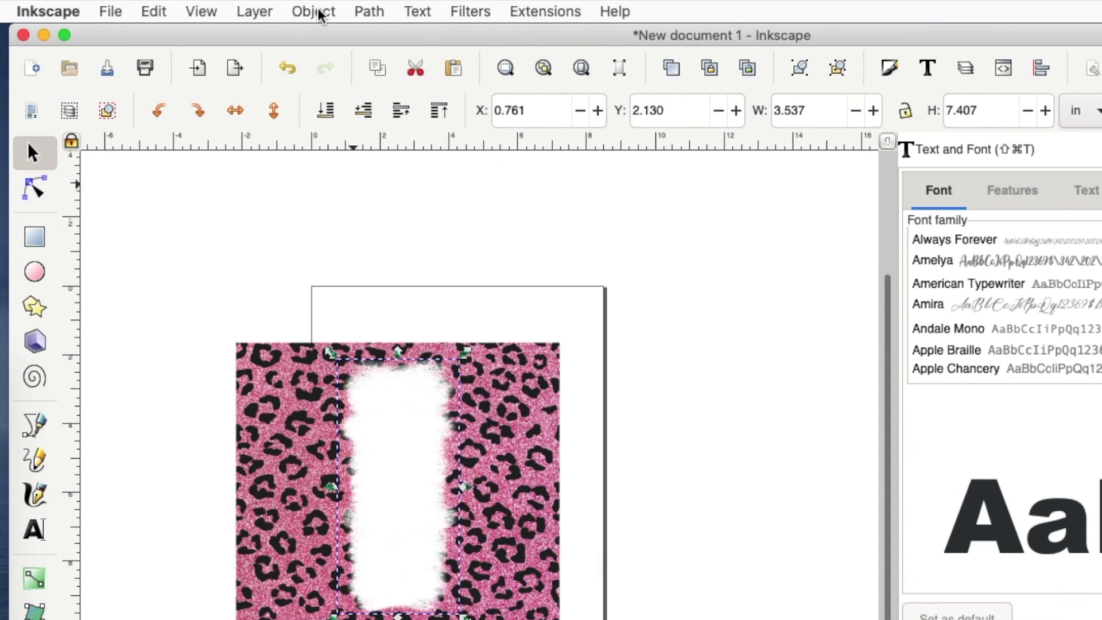
left_click(315, 12)
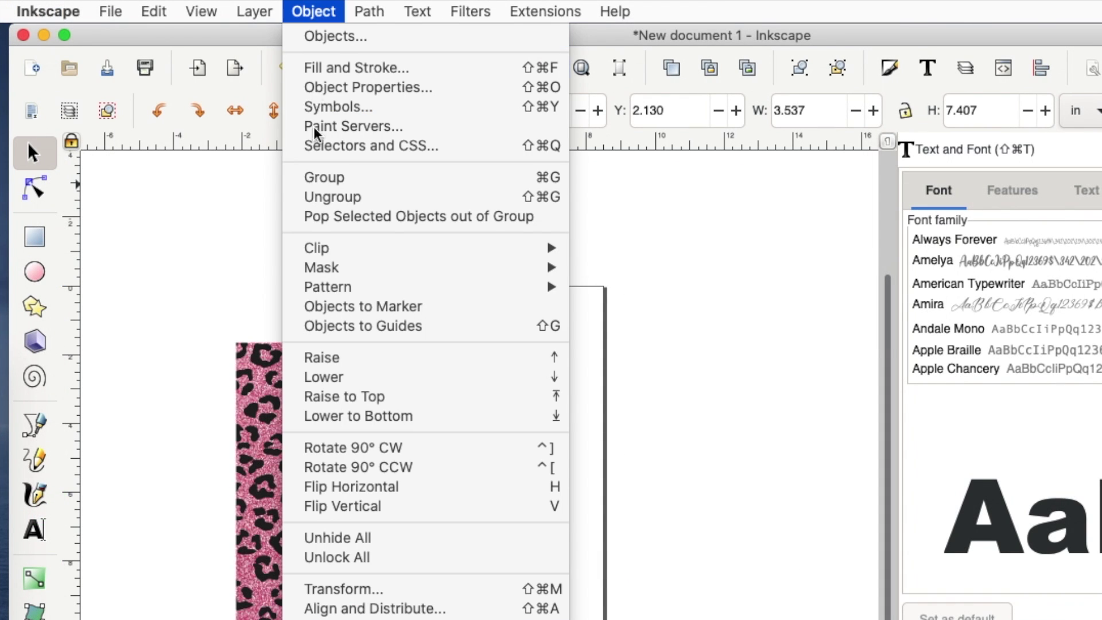
left_click(333, 182)
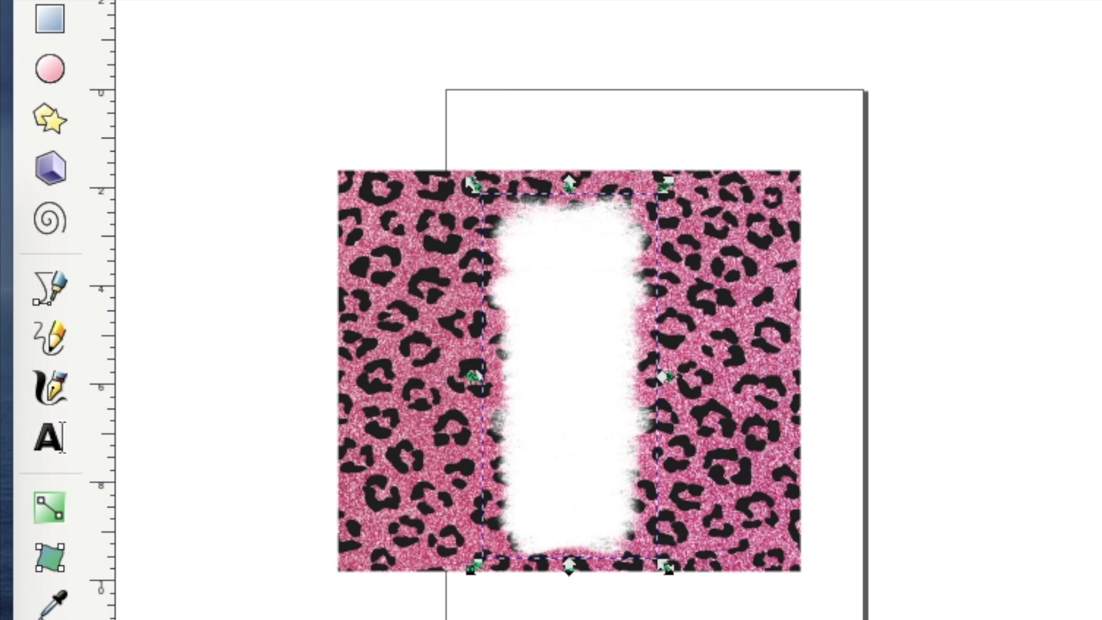
Import the Love Potion cupid SVG onto the canvas as the last layer
left_click_drag(1101, 534, 783, 438)
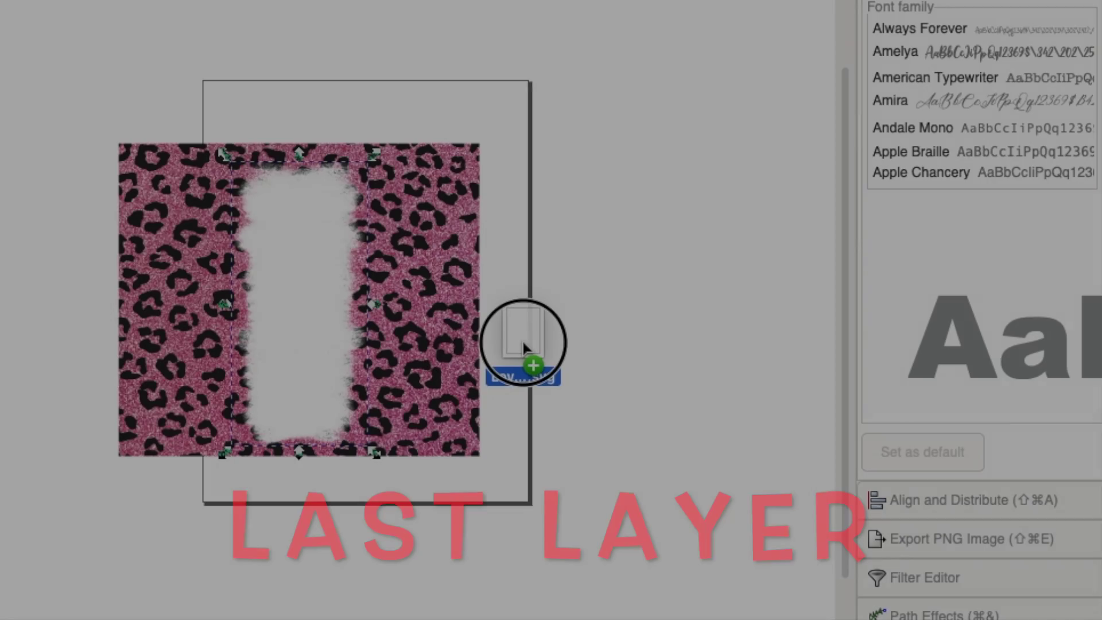
left_click_drag(522, 339, 455, 340)
left_click(913, 404)
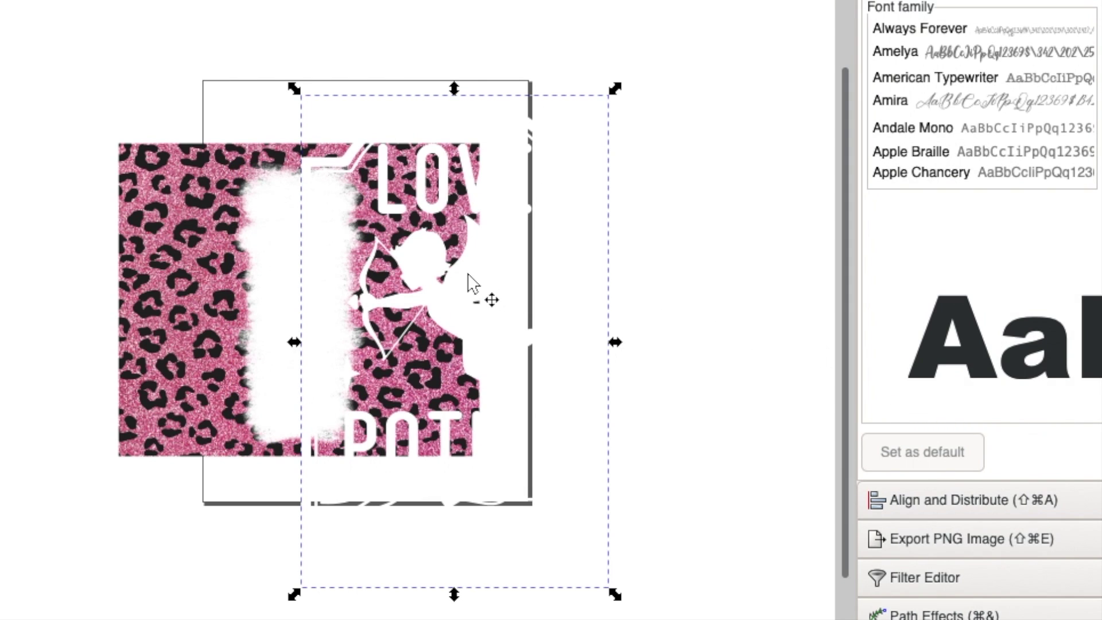
Shift the Love Potion design over the leopard print and fill it with black
left_click(374, 338)
left_click_drag(374, 339, 305, 345)
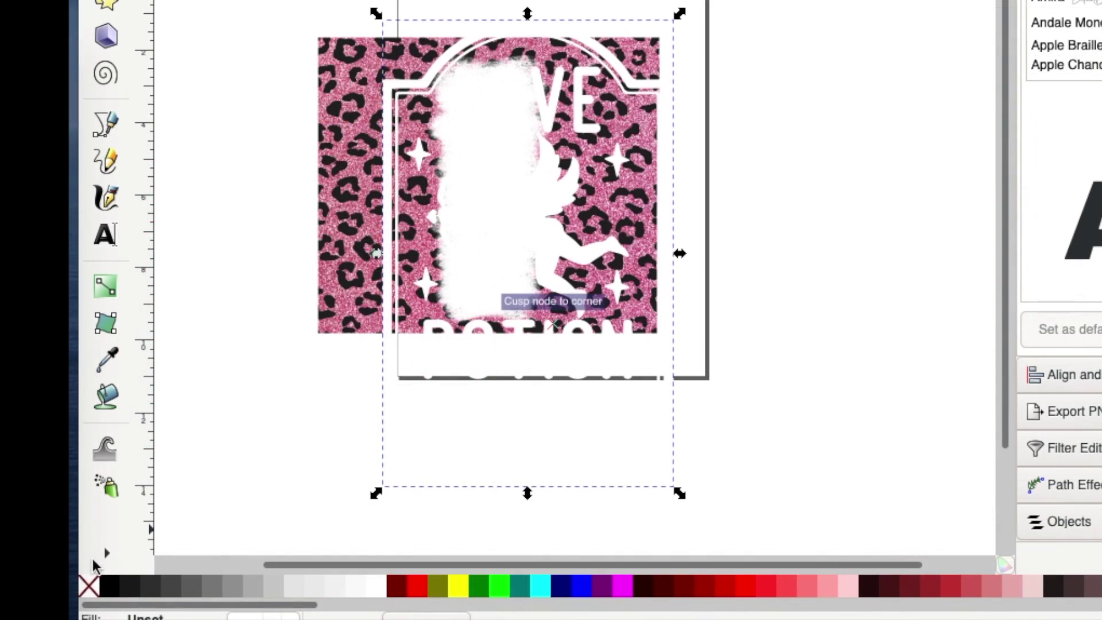
left_click(115, 588)
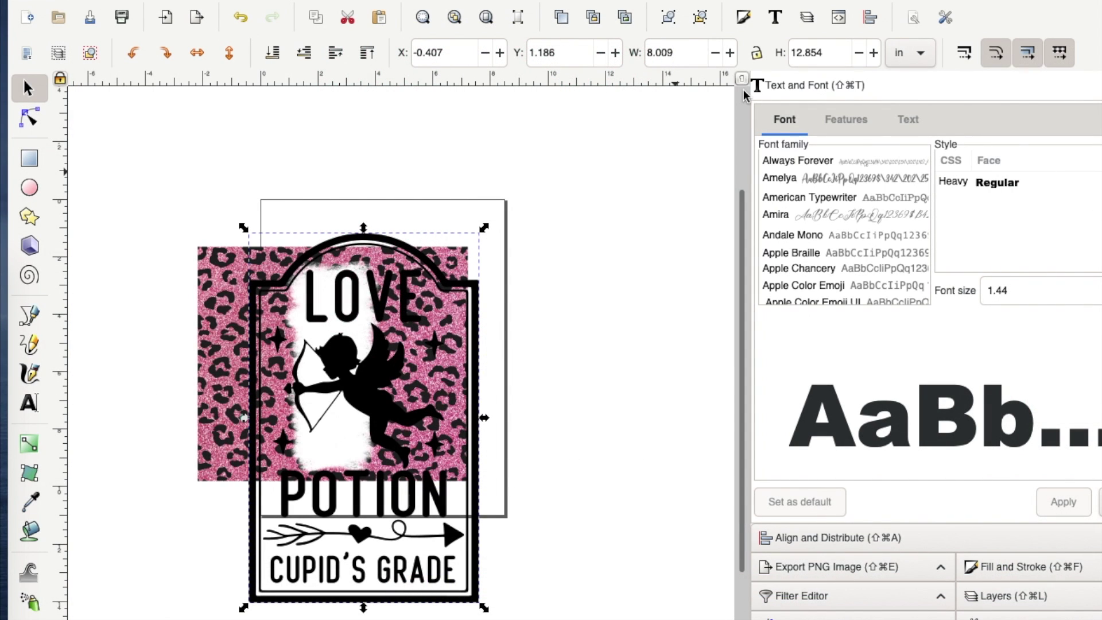
Lock the width-height ratio, scale the Love Potion design down and centre it on the white patch
left_click(756, 53)
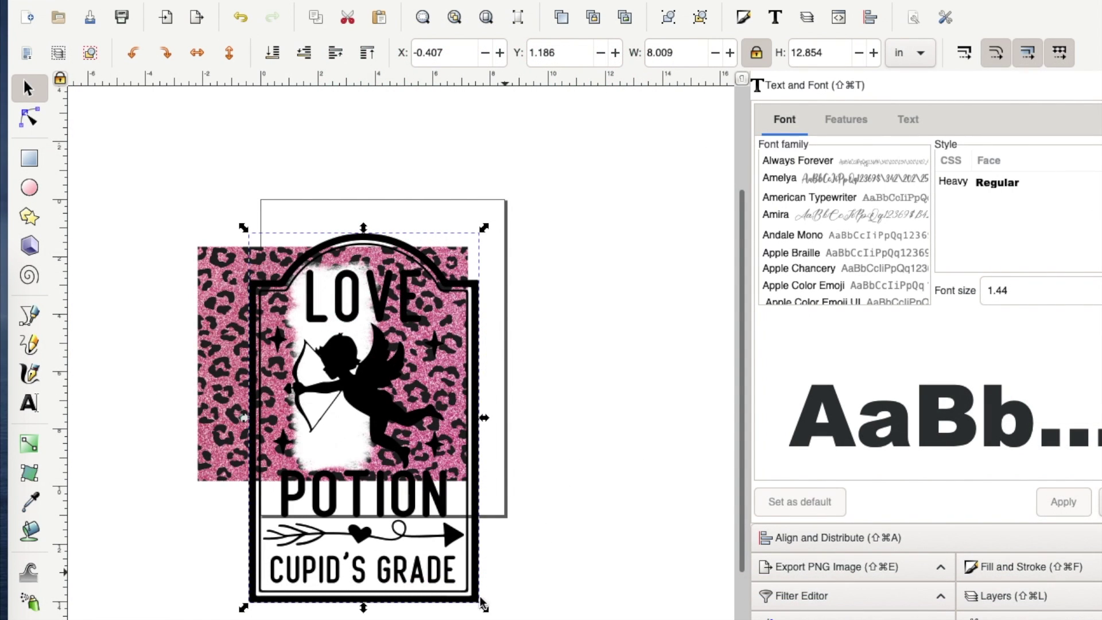
left_click_drag(483, 606, 349, 408)
left_click_drag(336, 367, 384, 449)
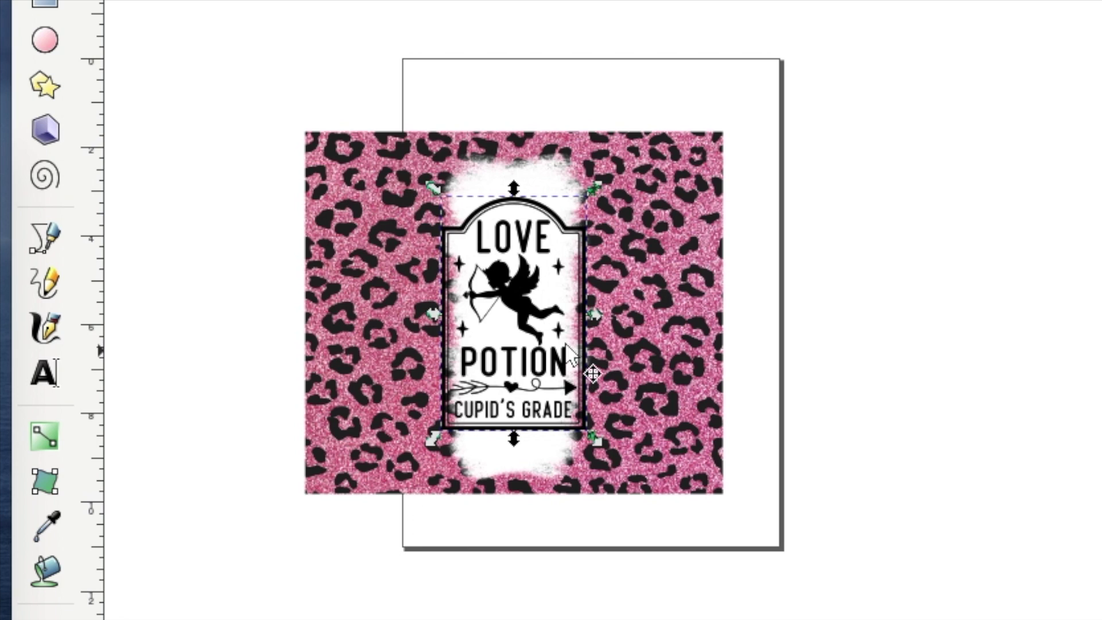
Narrow the Love Potion label to fit within the white patch and shorten it slightly from its lower edge
left_click_drag(595, 316, 583, 314)
left_click(584, 315)
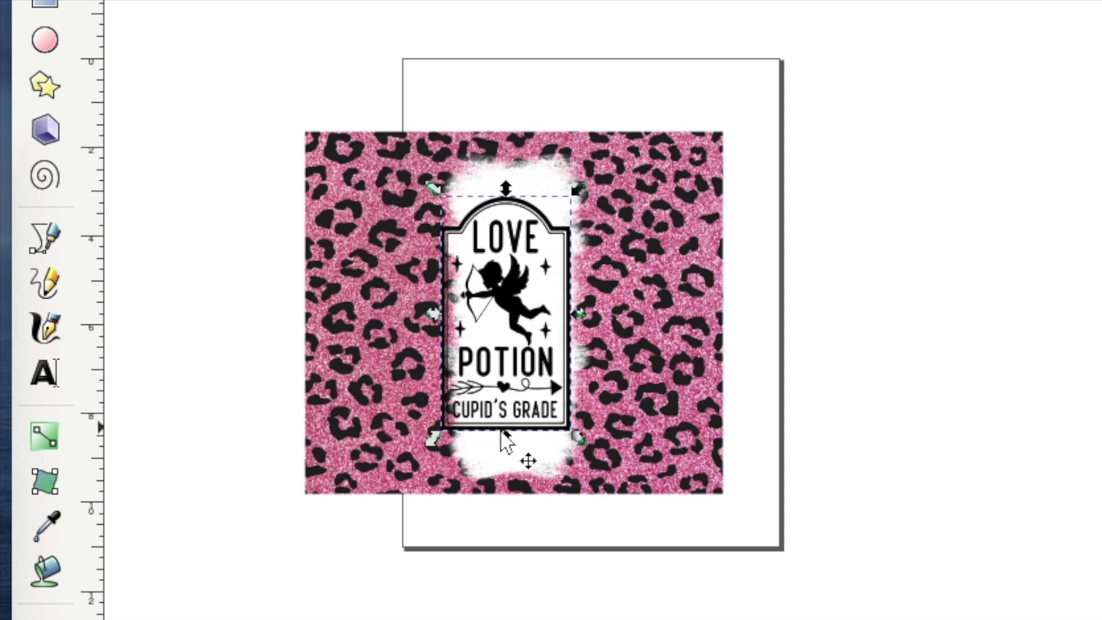
left_click_drag(502, 443, 503, 418)
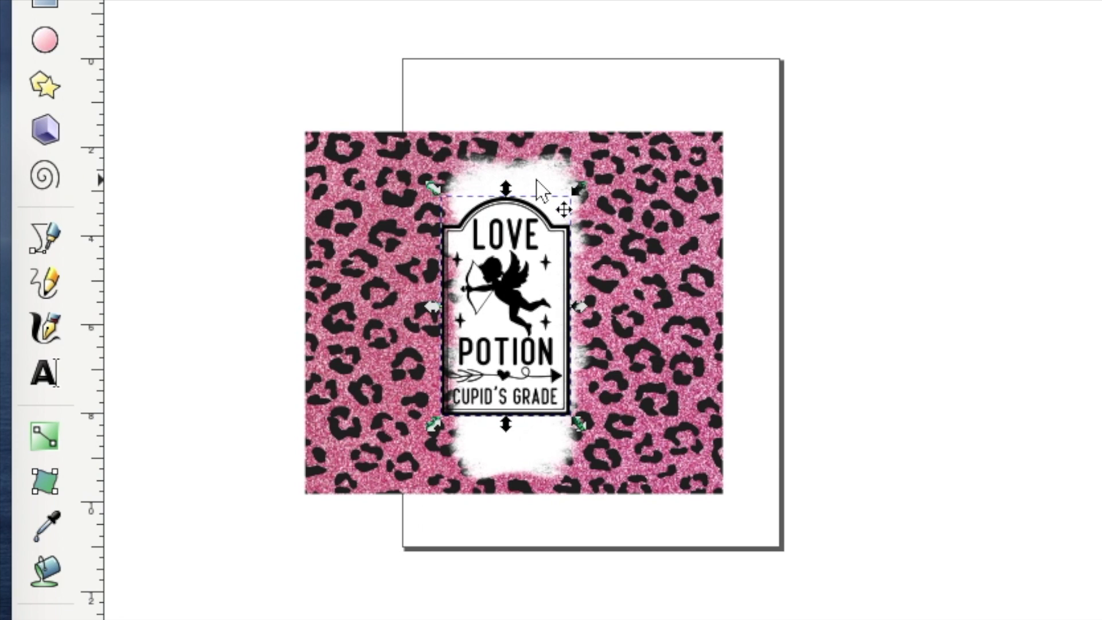
Shorten the grouped white patch from its lower and upper edges to about 6.3 in tall, closer around the label
left_click(514, 444)
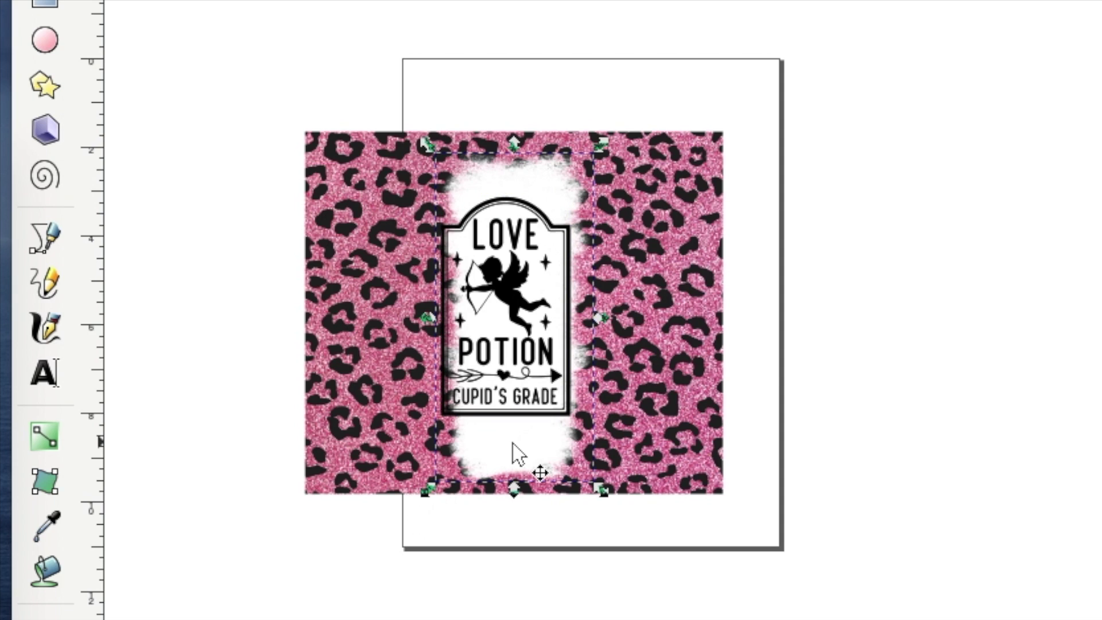
left_click_drag(515, 492, 515, 450)
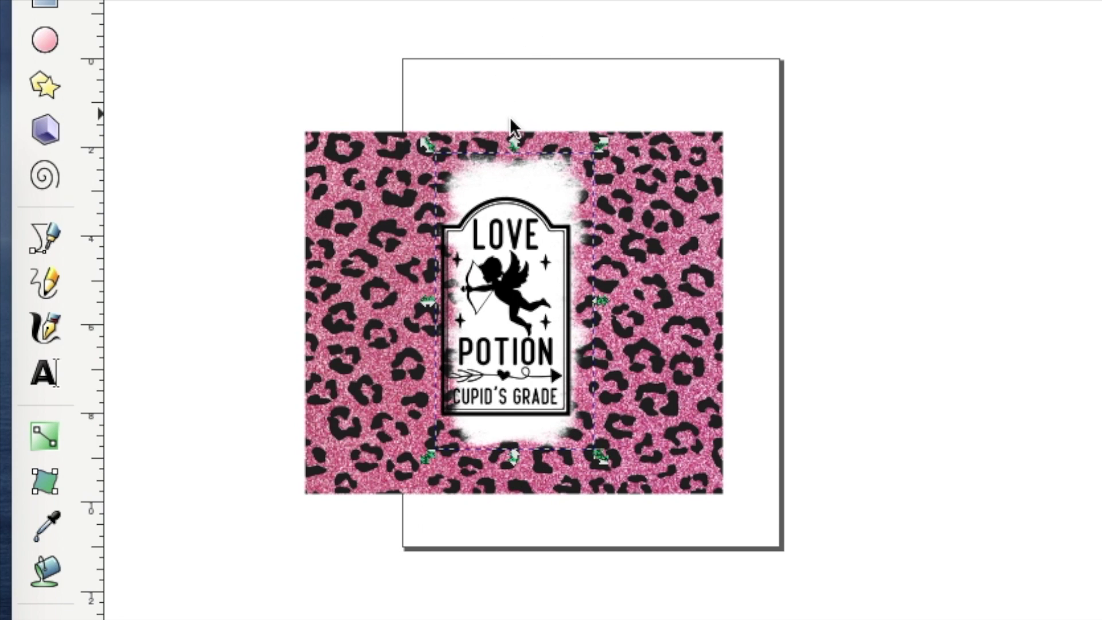
left_click_drag(510, 136, 512, 157)
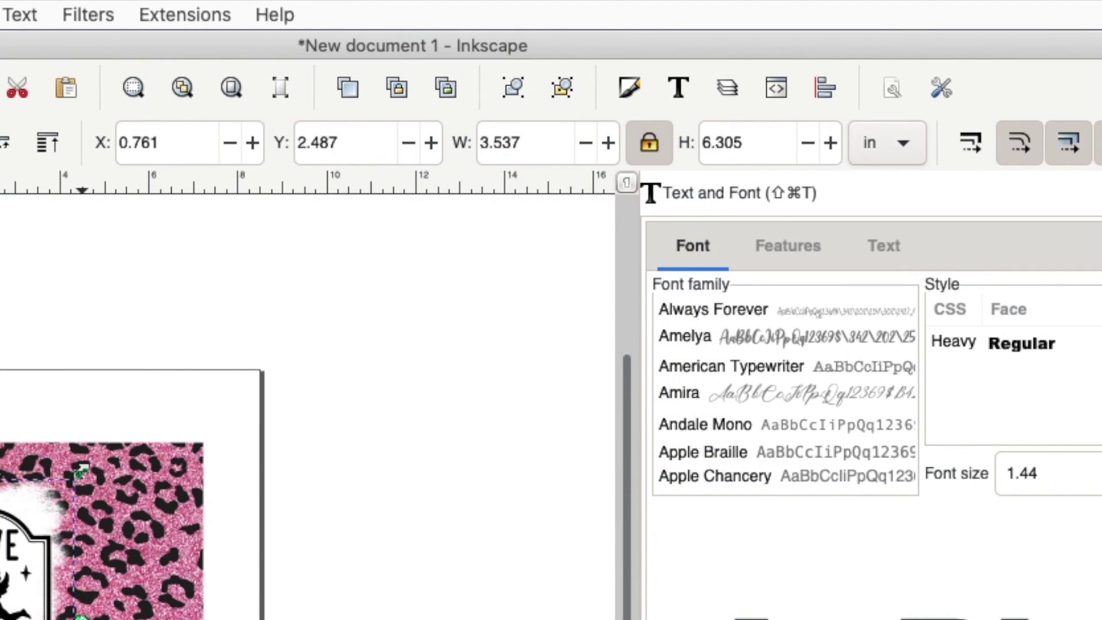
Widen the white patch on both sides and shorten it slightly from its upper and lower edges to frame the label evenly
left_click_drag(82, 613, 91, 613)
left_click_drag(90, 613, 93, 614)
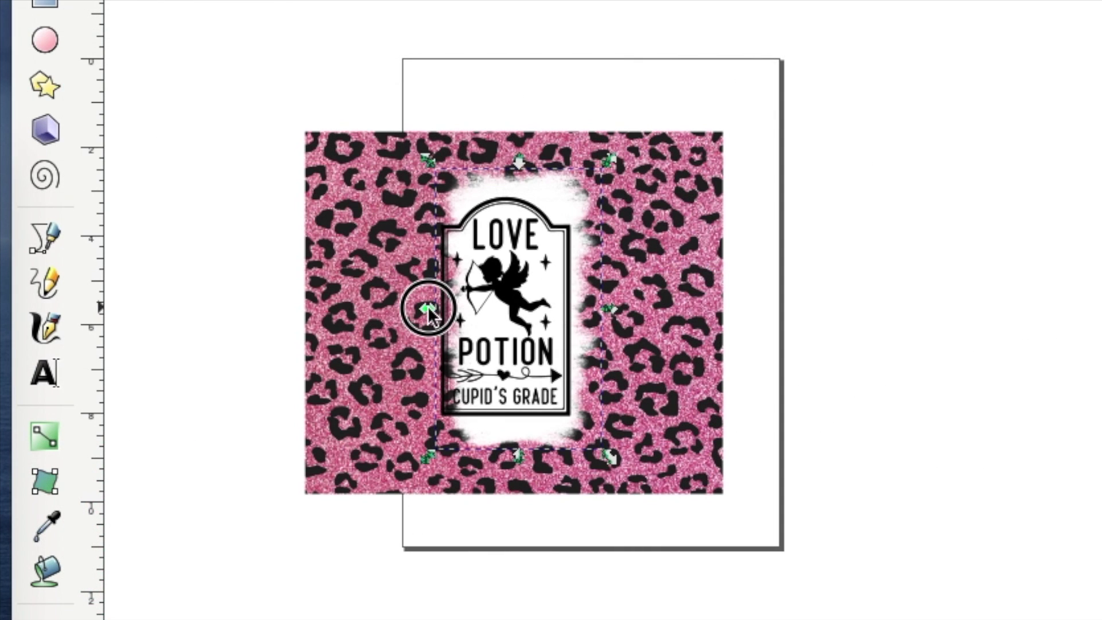
left_click_drag(428, 308, 401, 302)
left_click_drag(500, 160, 502, 167)
left_click_drag(504, 450, 502, 441)
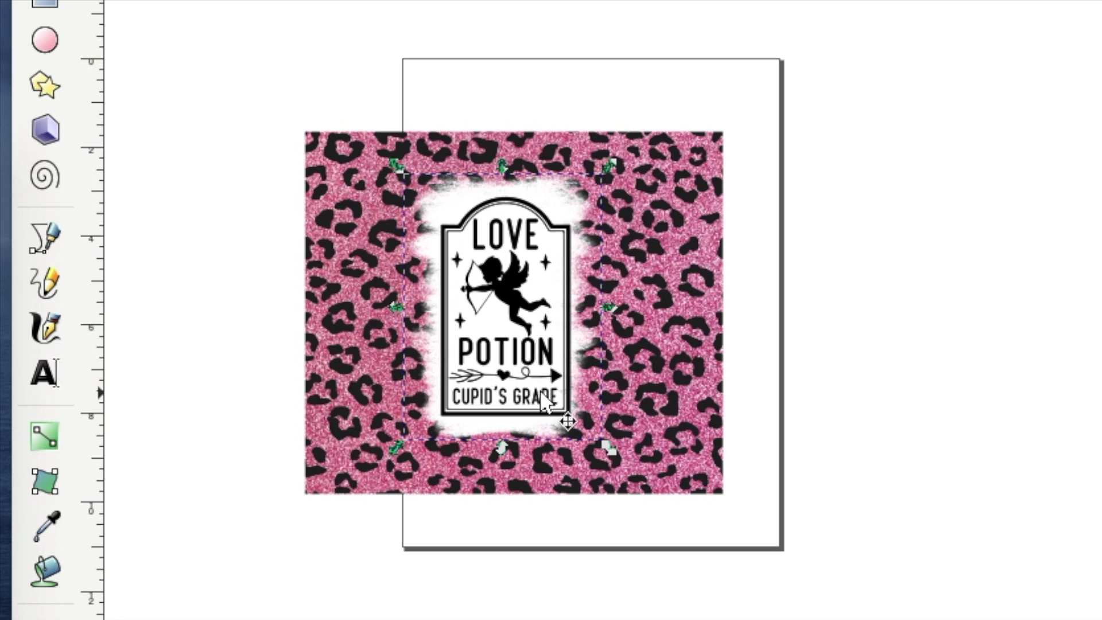
left_click_drag(613, 307, 619, 309)
left_click_drag(619, 309, 619, 308)
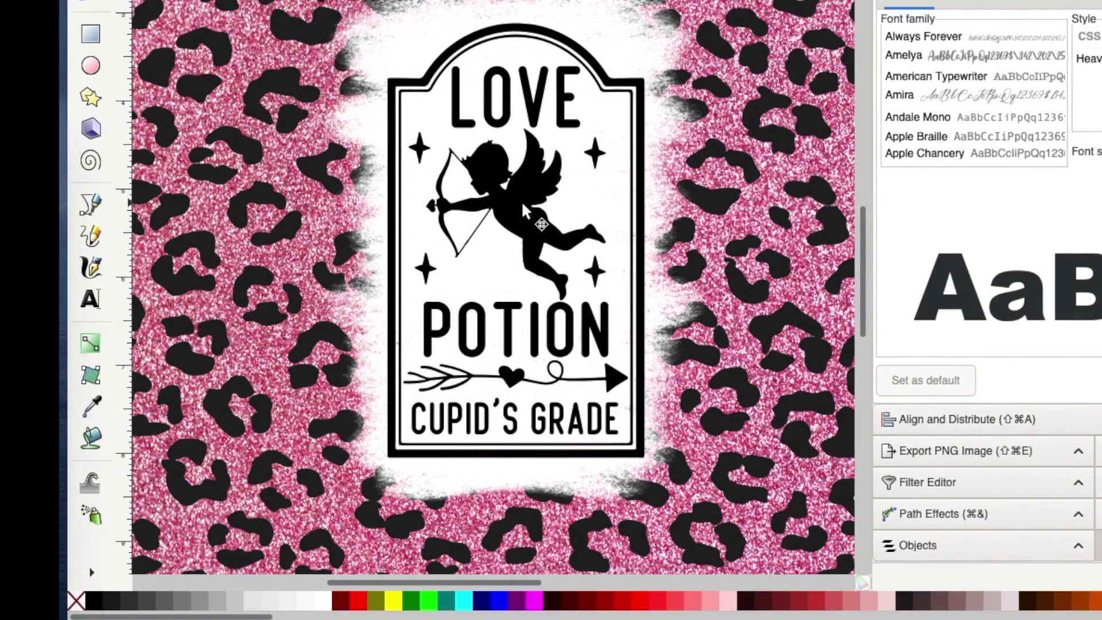
Ungroup the Love Potion label into its separate pieces
left_click(522, 205)
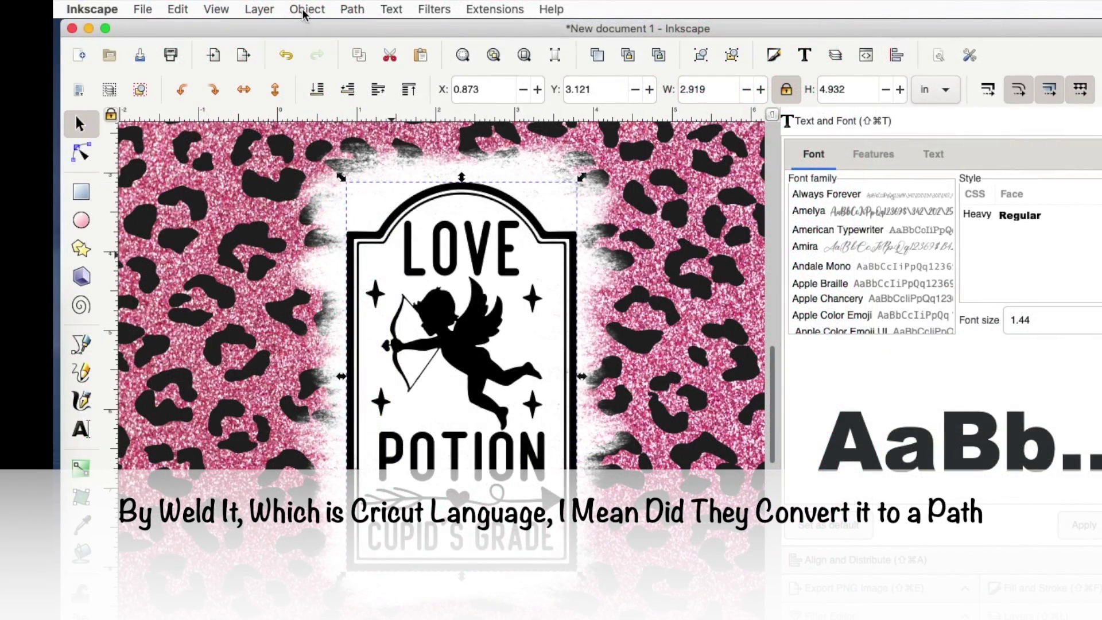
left_click(304, 9)
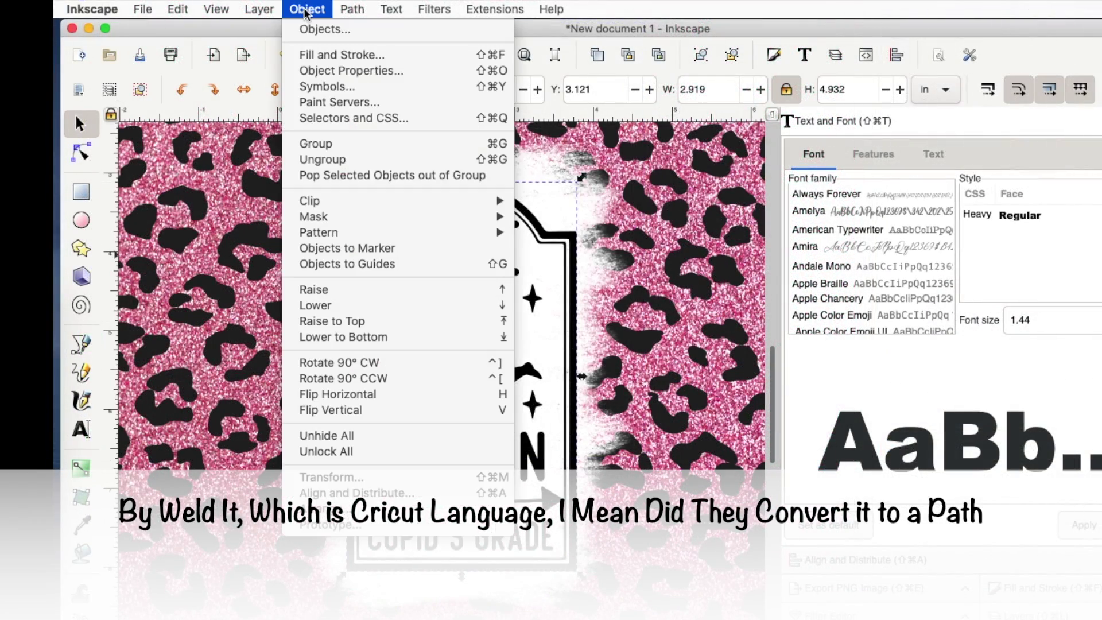
left_click(325, 159)
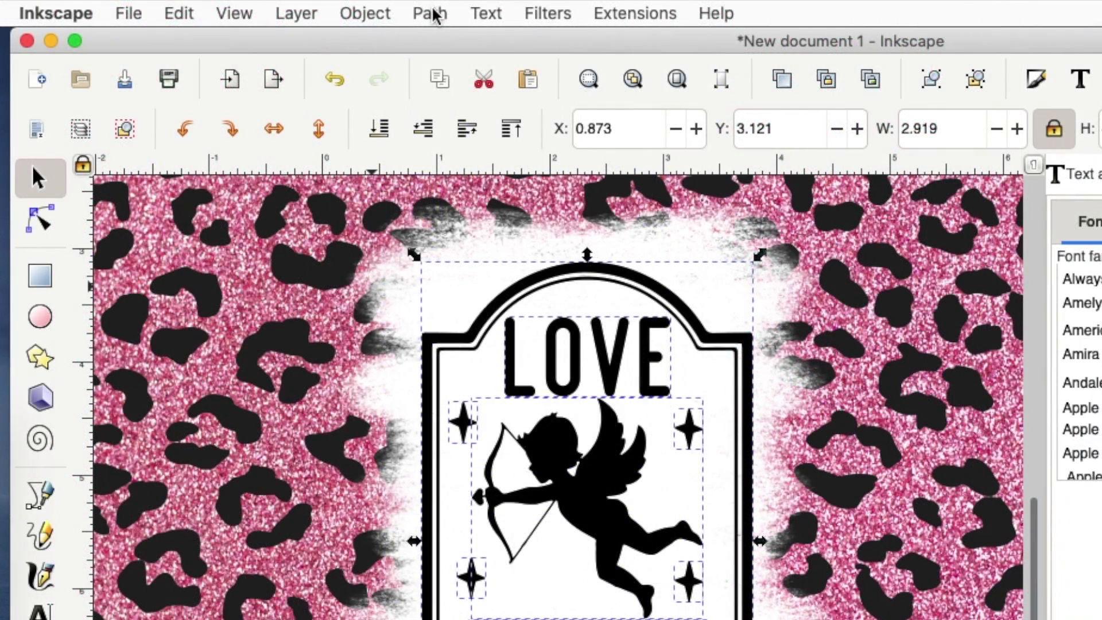
left_click(432, 14)
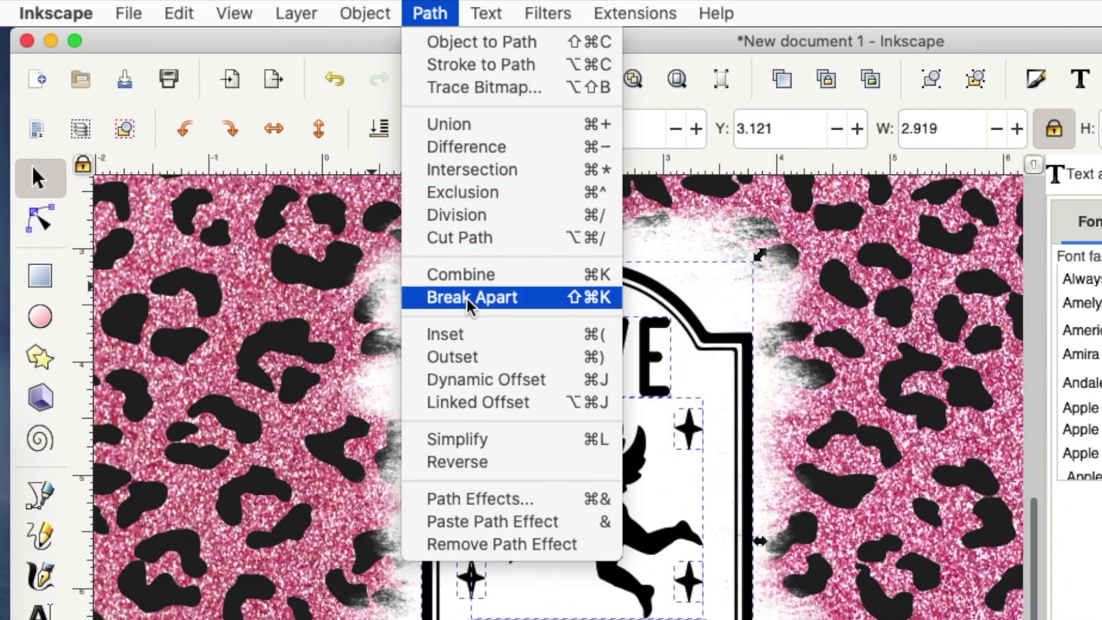
key("Escape")
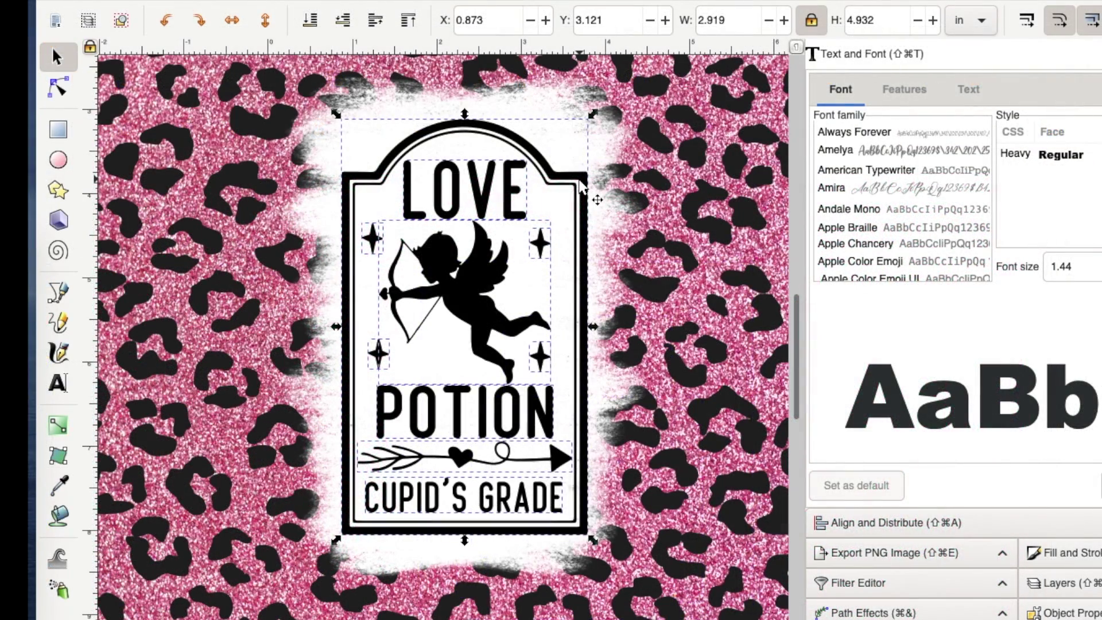
Check whether the label's border and cupid can be selected as separate pieces
left_click(643, 175)
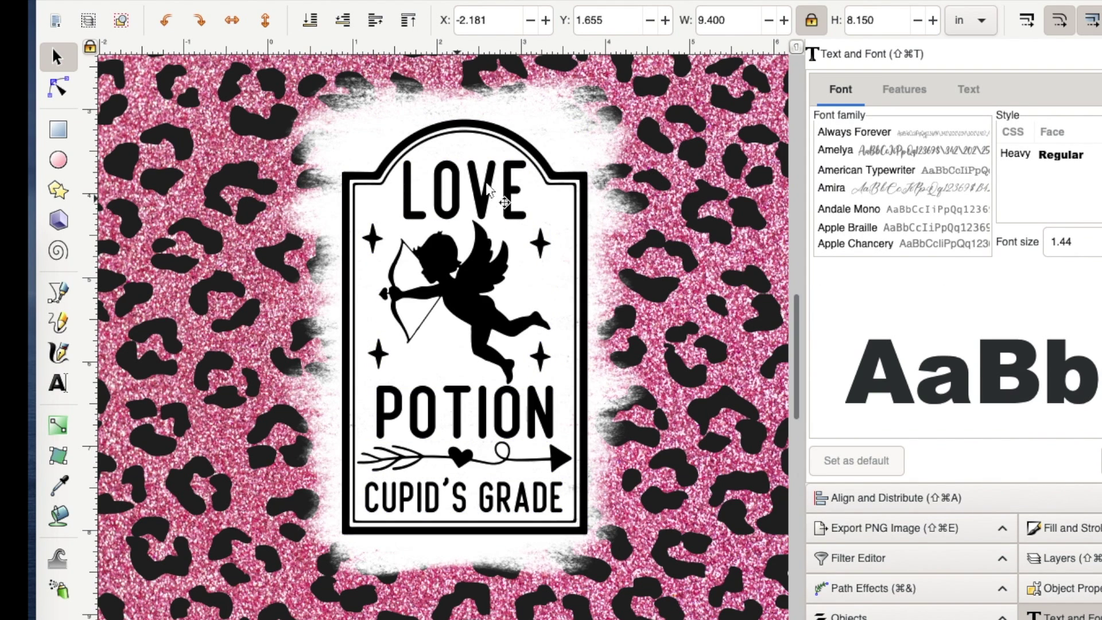
left_click(570, 181)
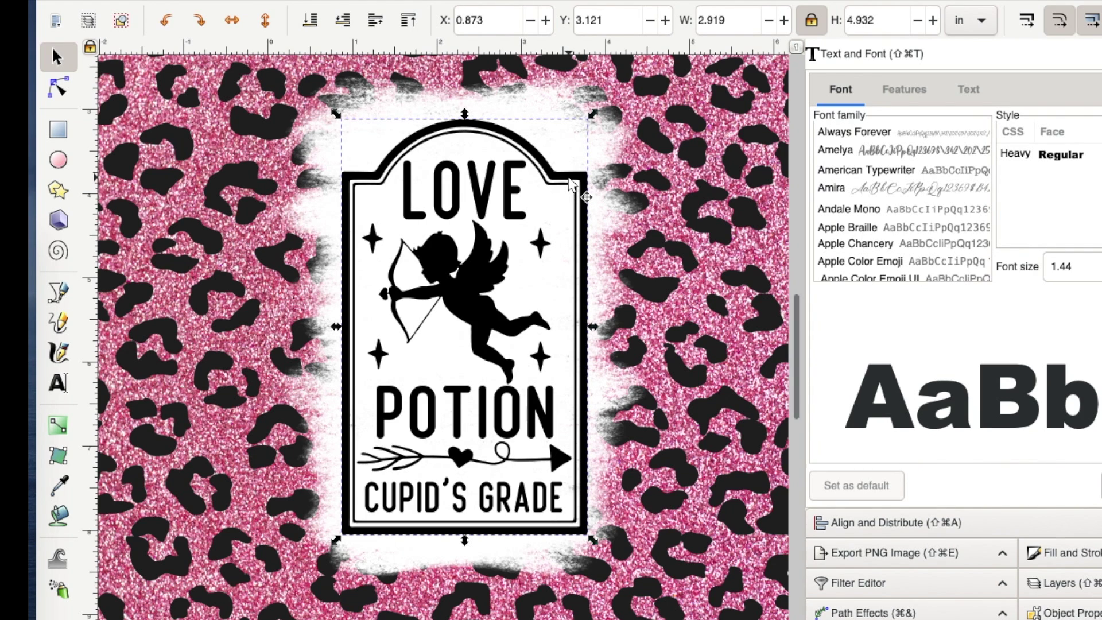
left_click(468, 310)
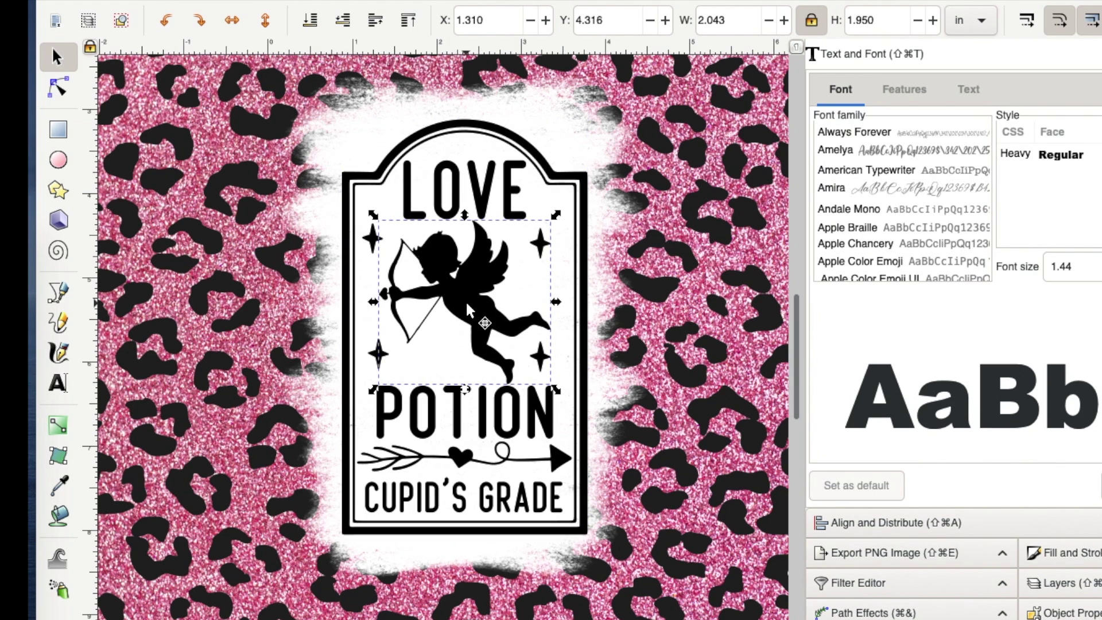
left_click(481, 198)
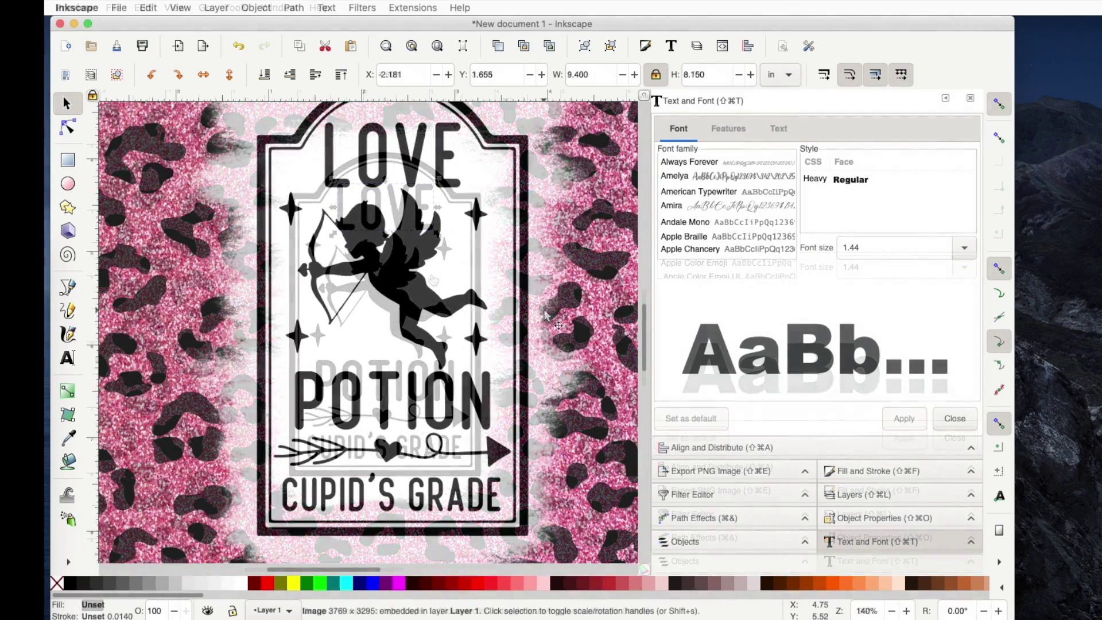
Fill the word LOVE with a light pink sampled from the glitter background
scroll(417, 377, "up", 5)
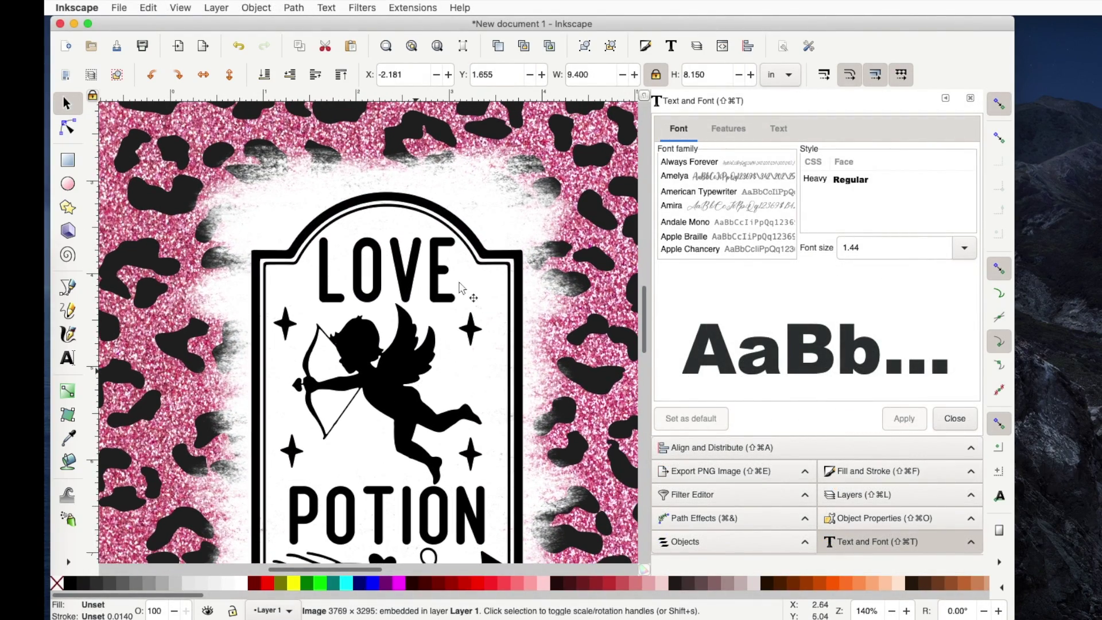
left_click(406, 287)
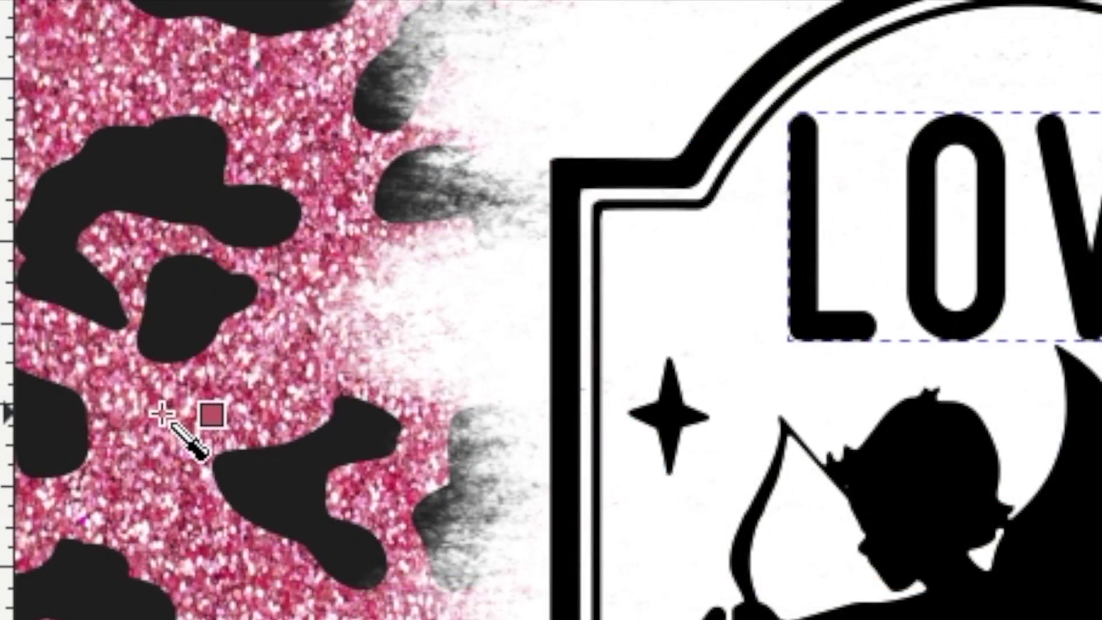
left_click(123, 388)
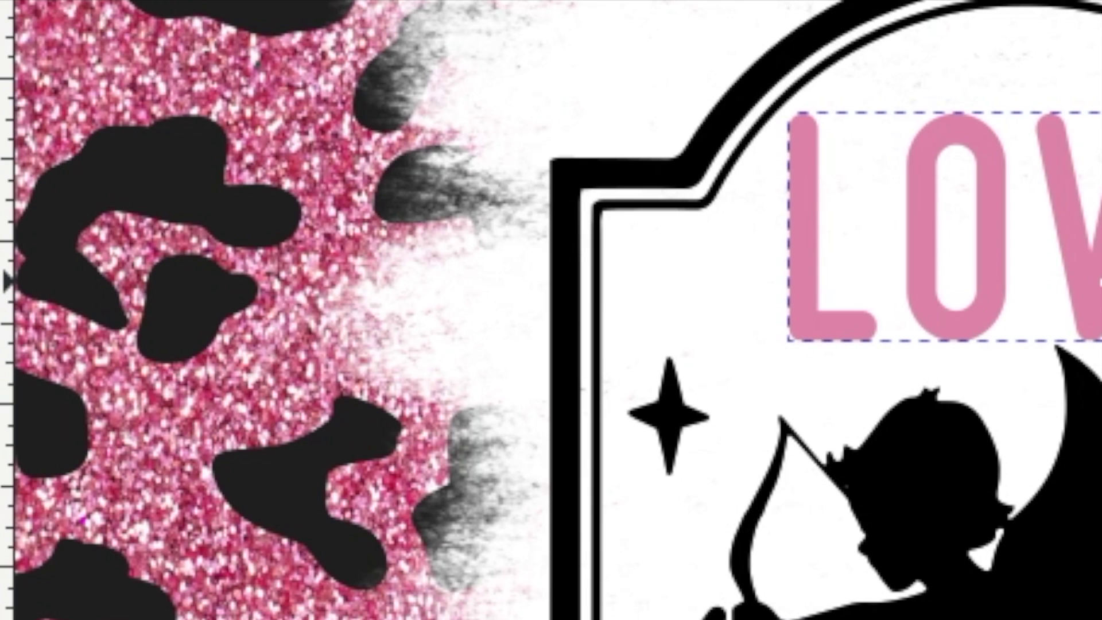
key("s")
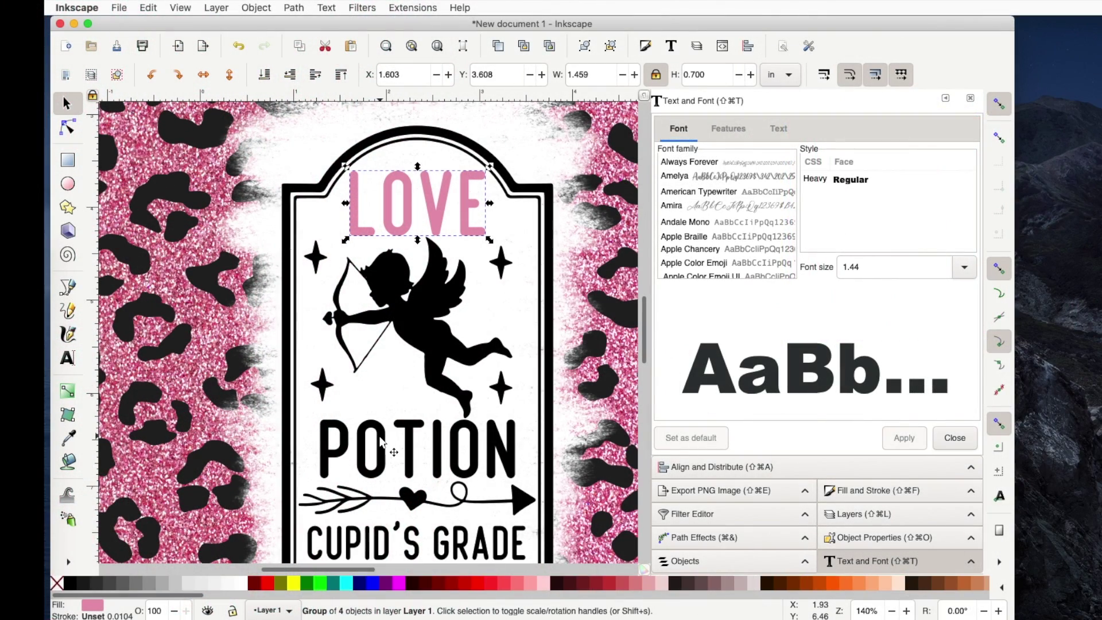
Fill the word POTION with the light pink sampled from the word LOVE
left_click(380, 442)
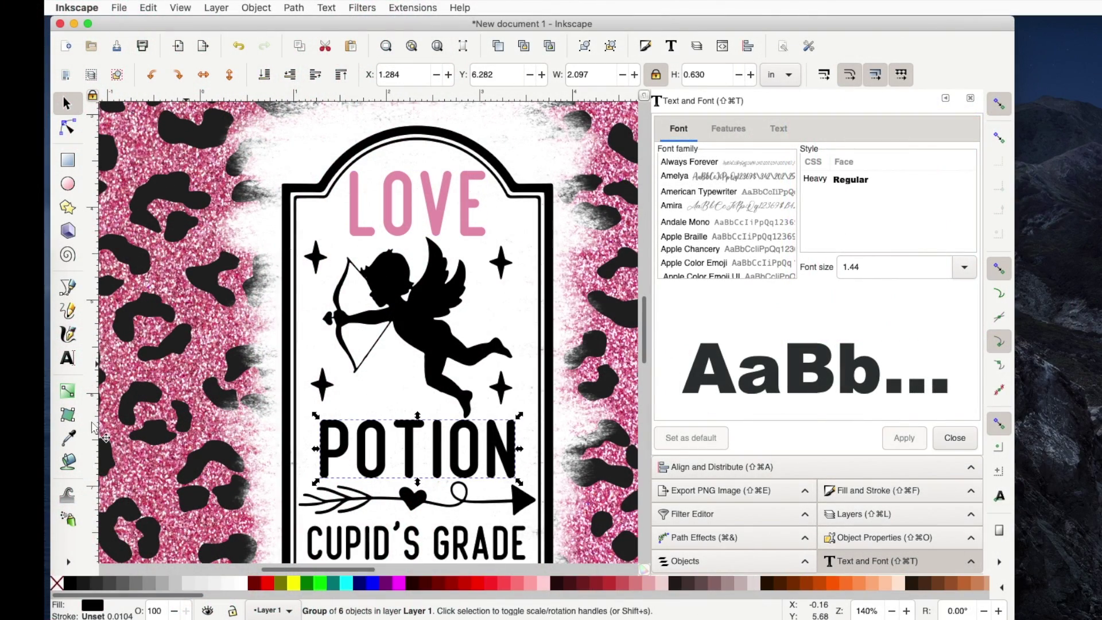
left_click(68, 438)
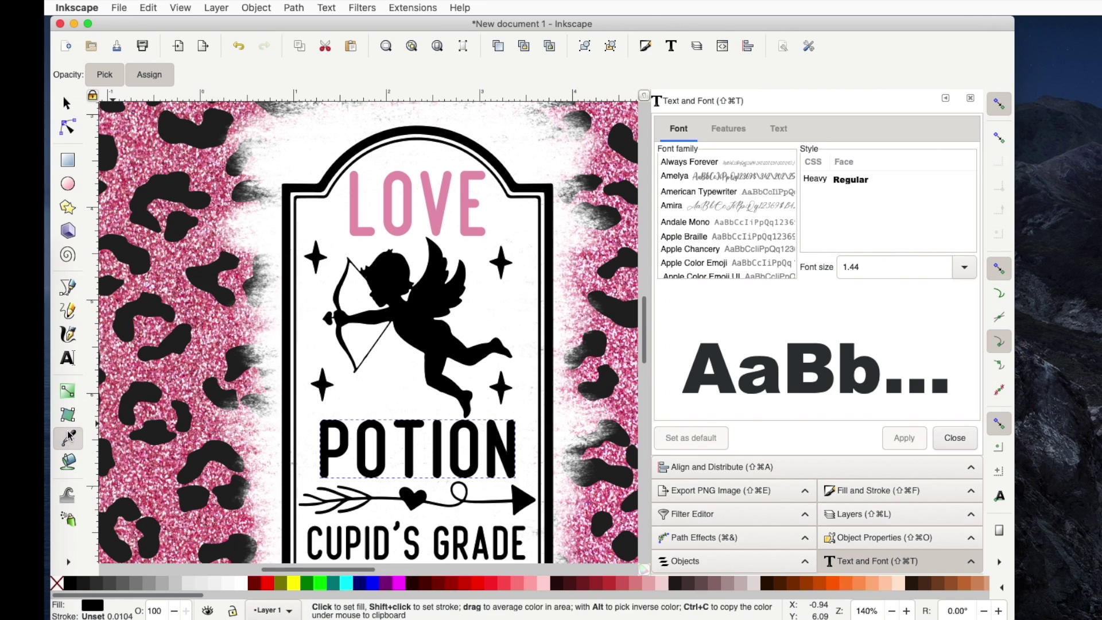
left_click(354, 207)
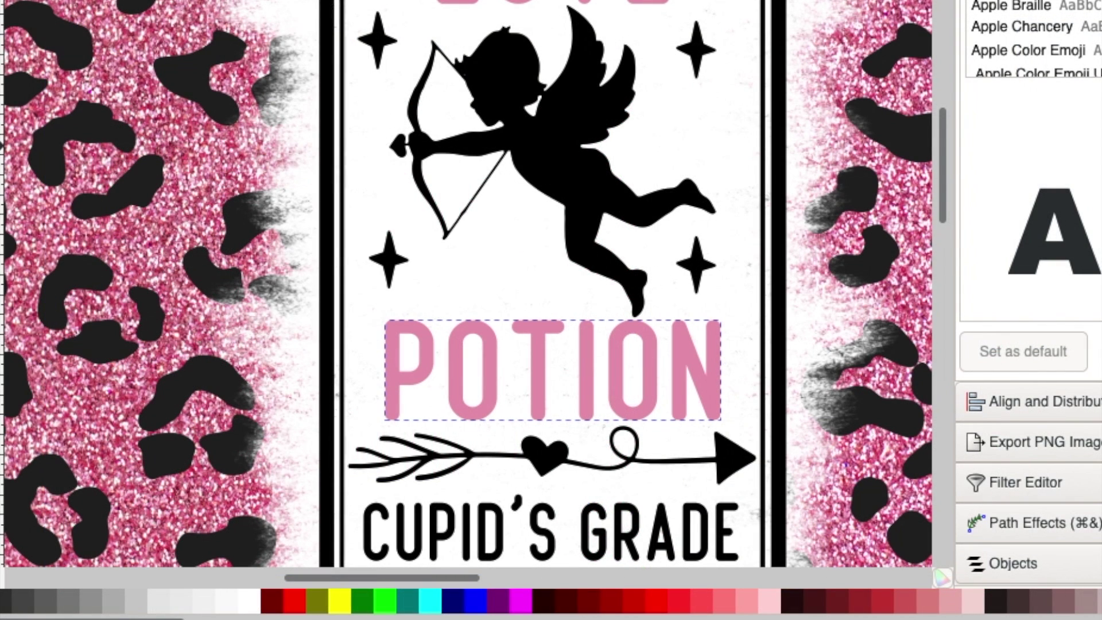
Try several darker pink shades sampled from the glitter background as the fill of the heart arrow
left_click(556, 460)
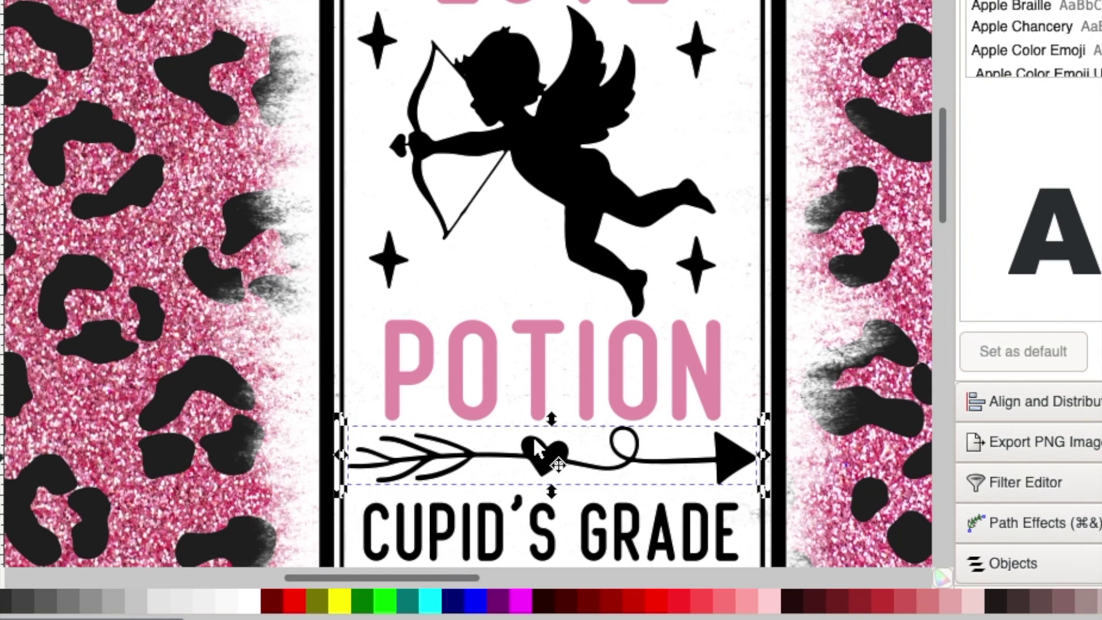
key("d")
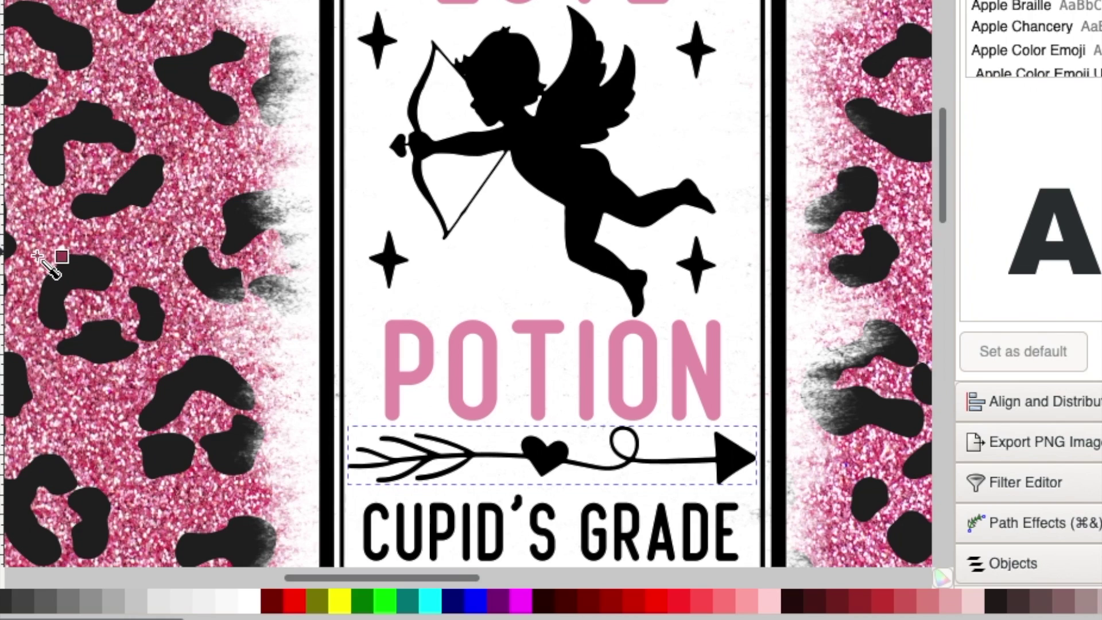
left_click(34, 256)
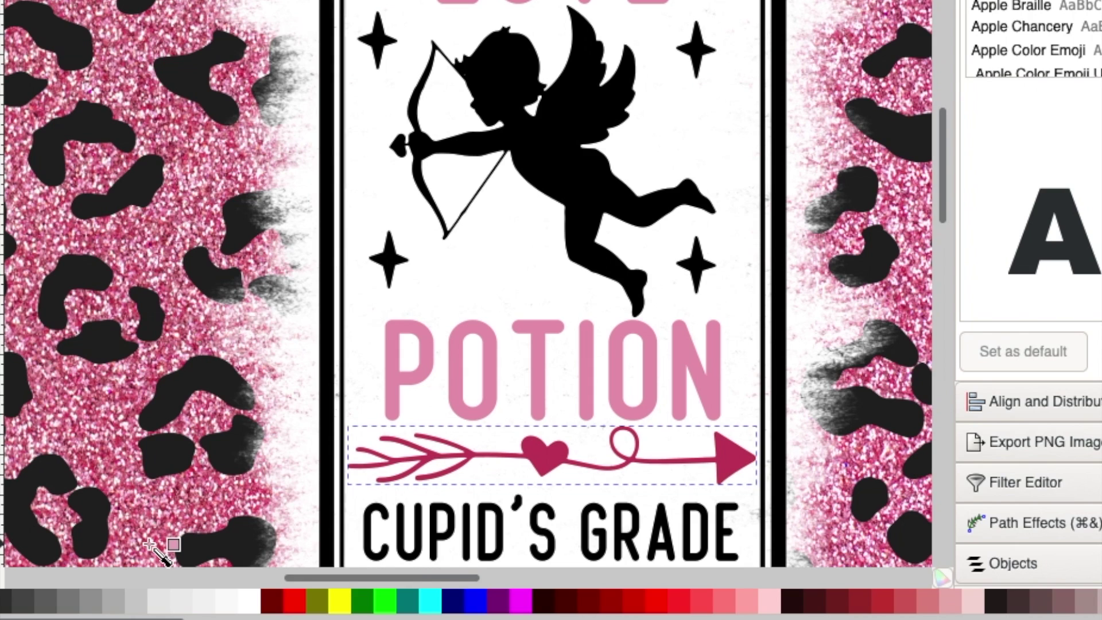
left_click(37, 116)
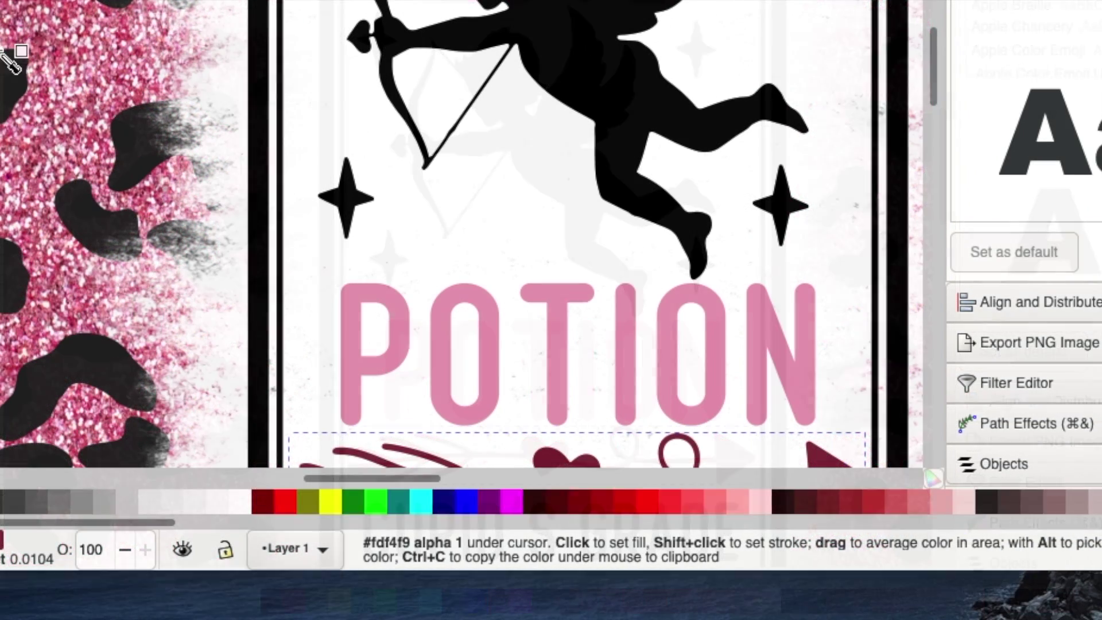
left_click(19, 3)
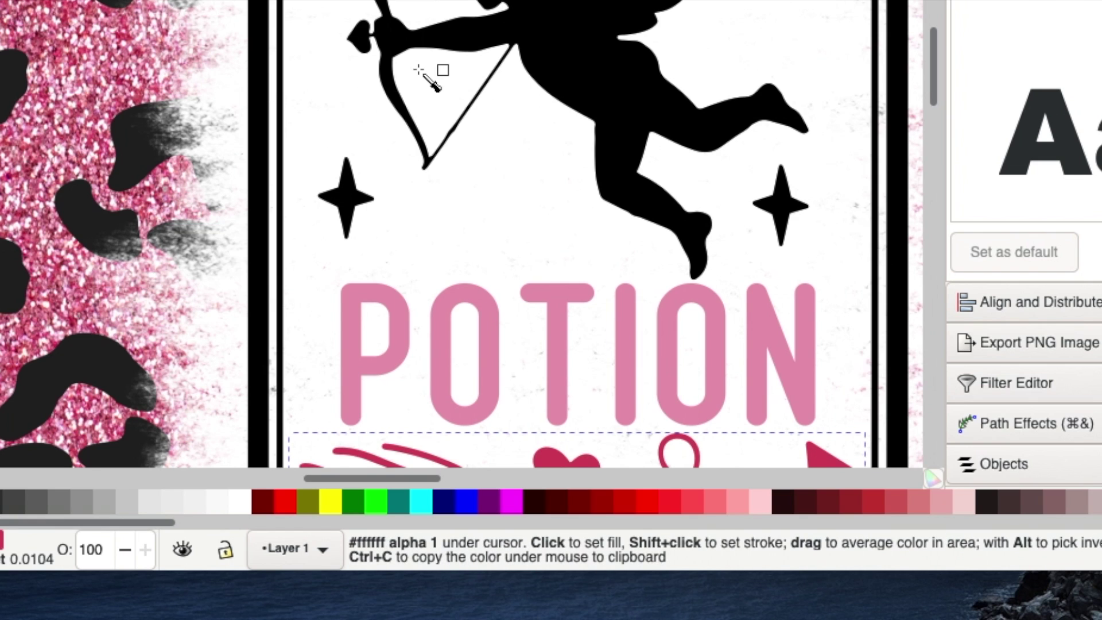
scroll(428, 75, "down", 5)
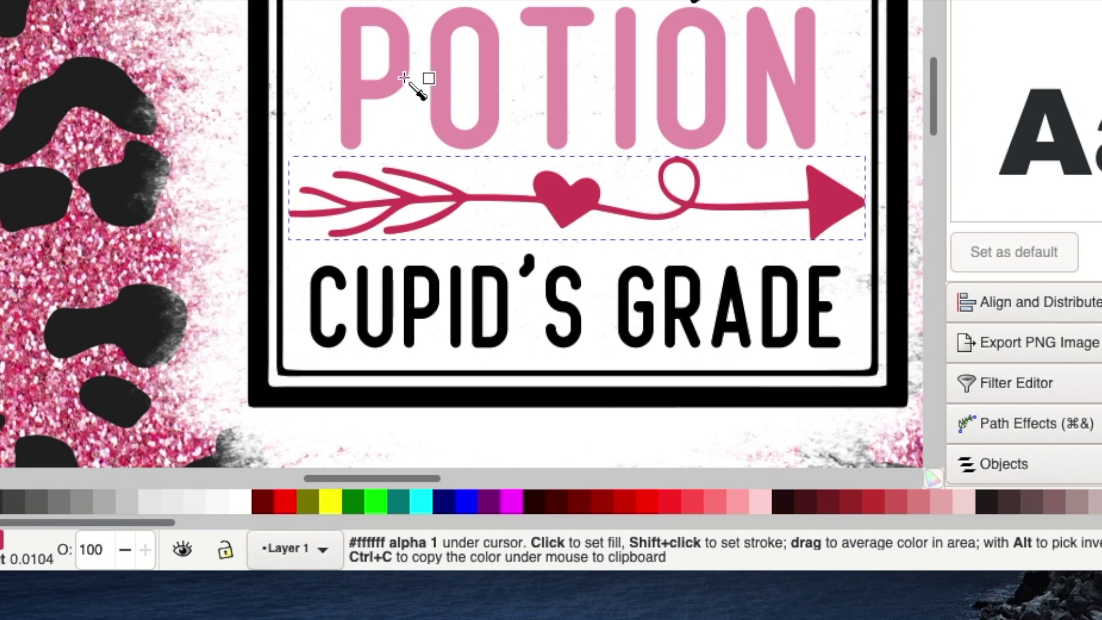
left_click(19, 318)
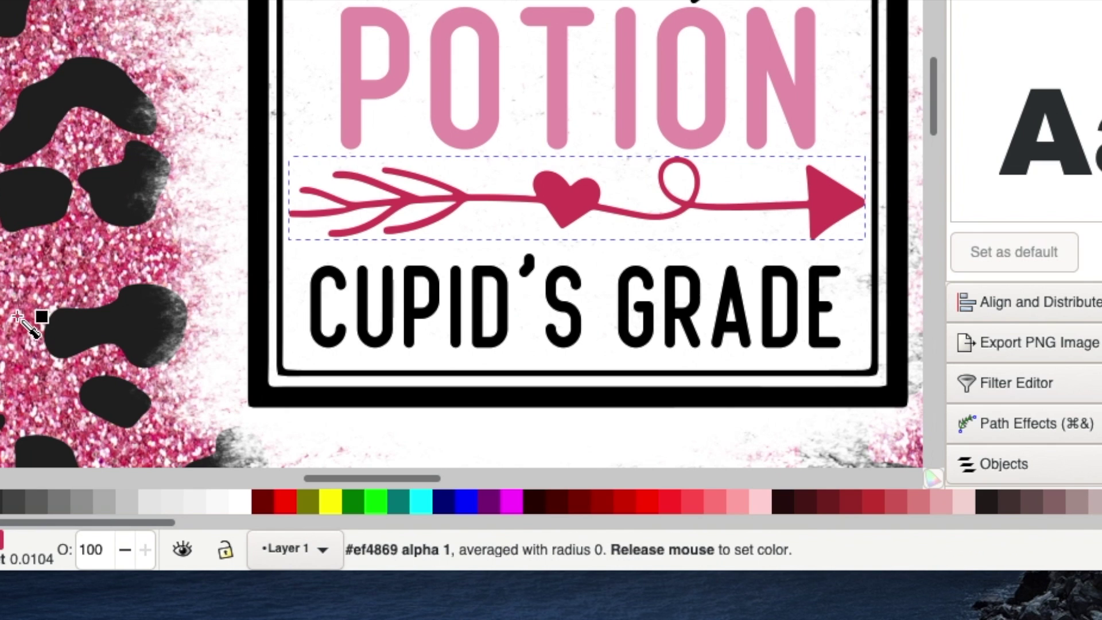
left_click(21, 368)
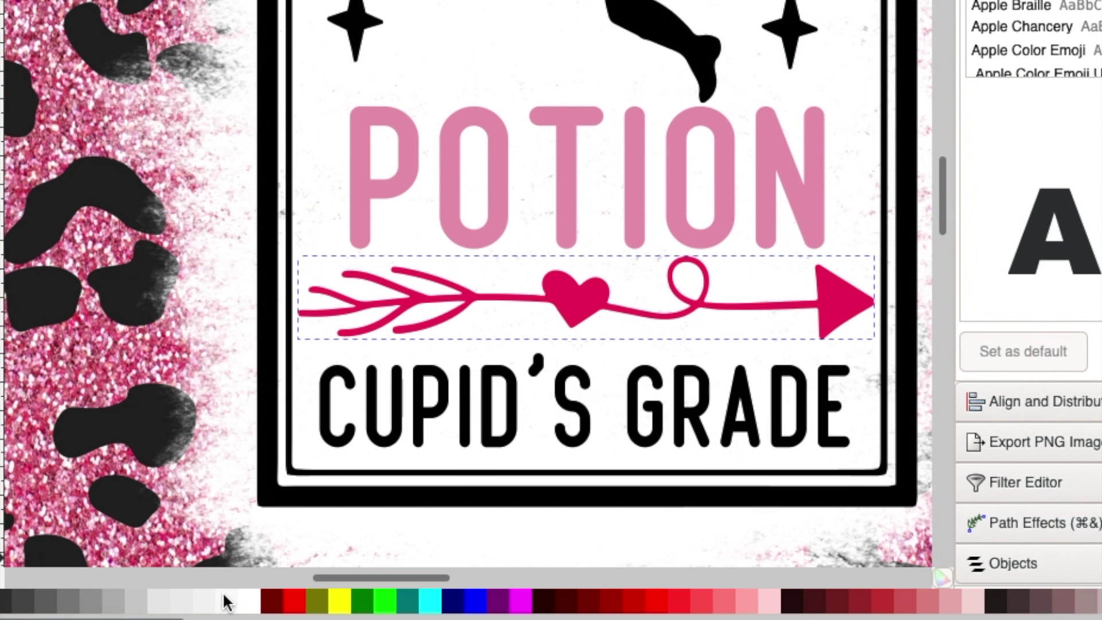
Try crimson and hot pink palette swatches as the fill of the heart arrow
scroll(227, 603, "down", 10)
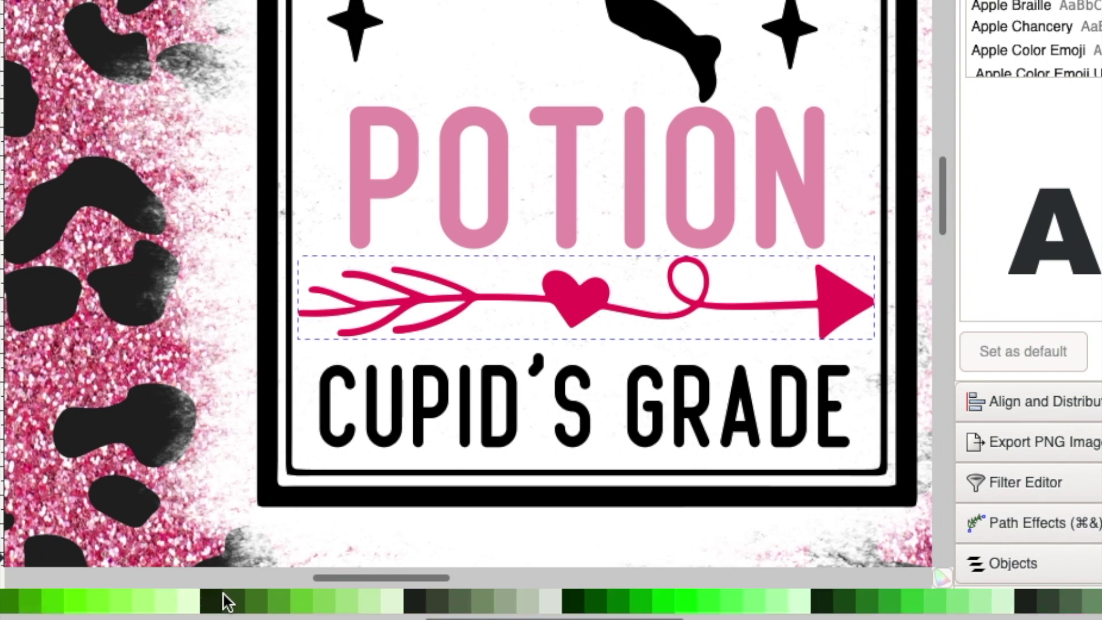
scroll(227, 602, "down", 8)
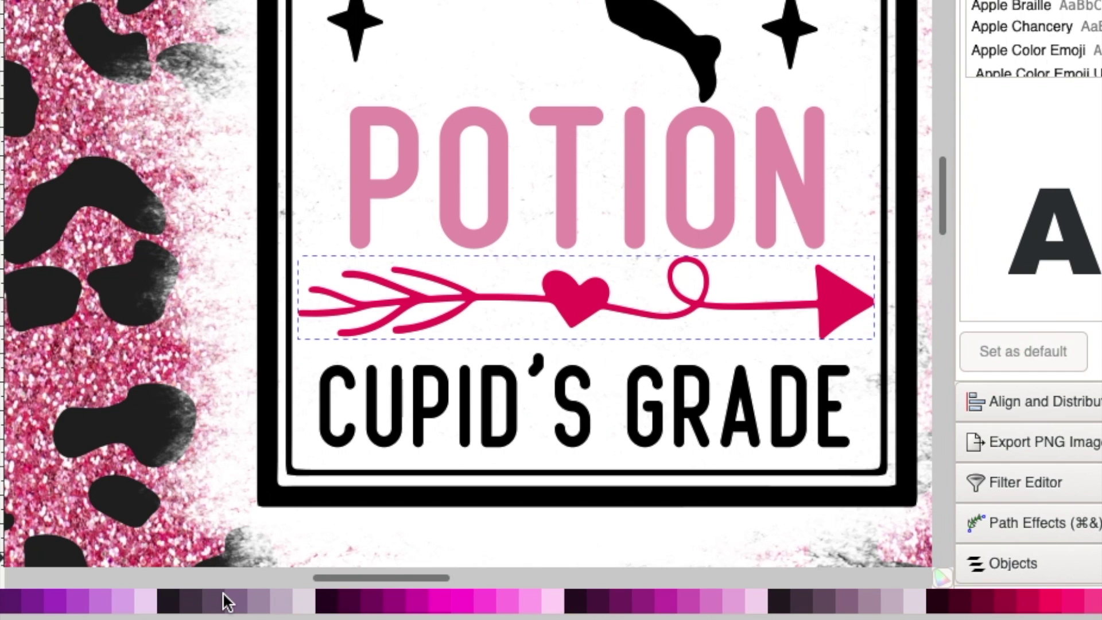
left_click(1029, 602)
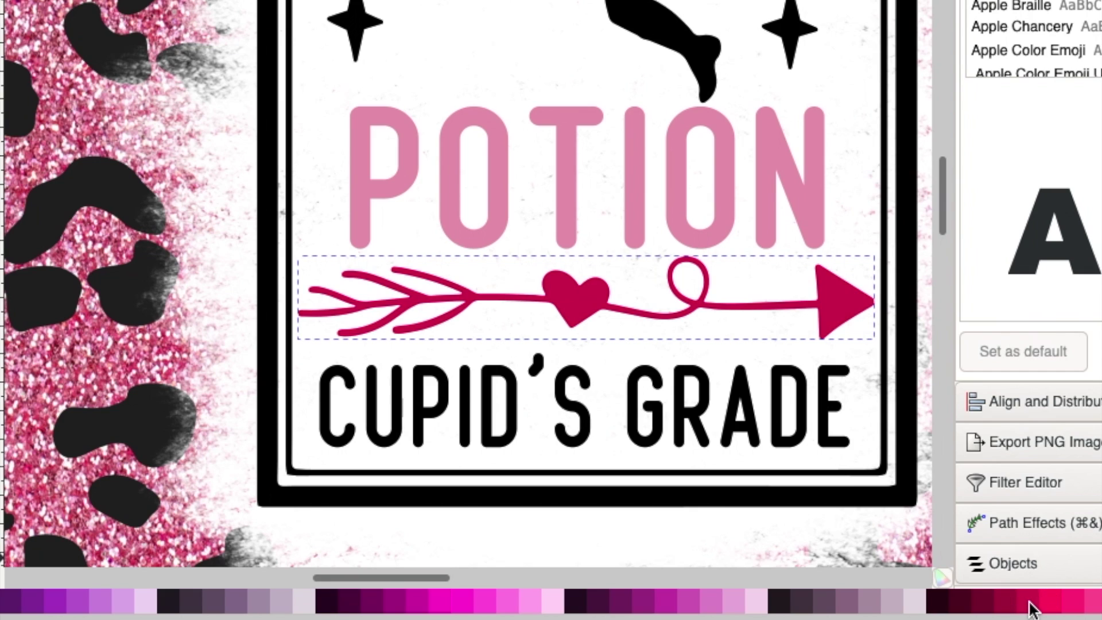
left_click(1049, 602)
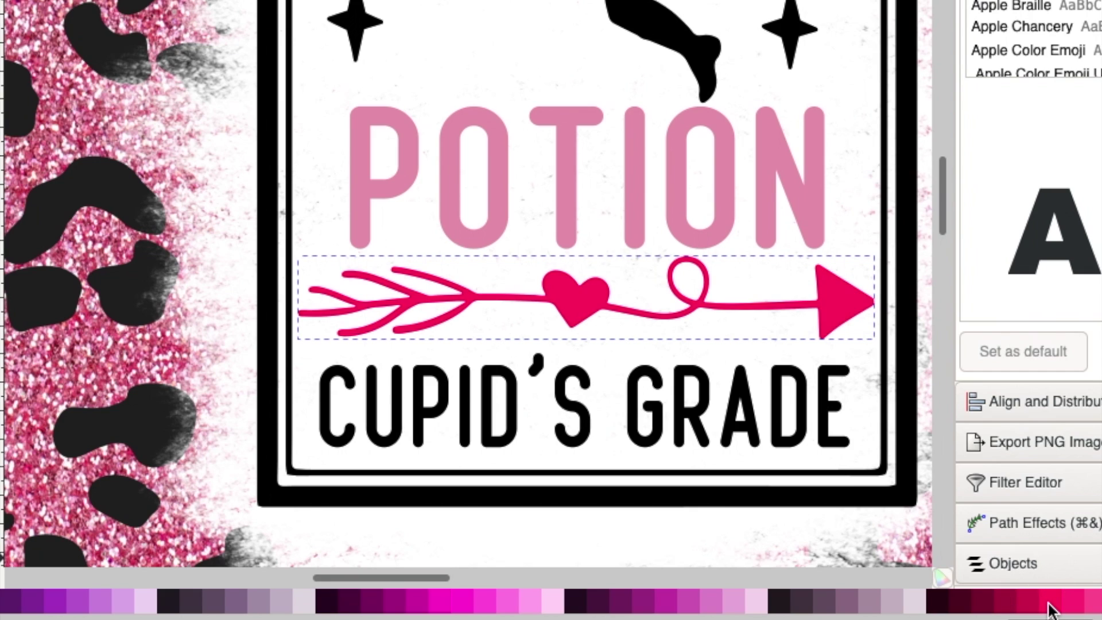
left_click(1027, 601)
left_click(1008, 602)
left_click(1028, 602)
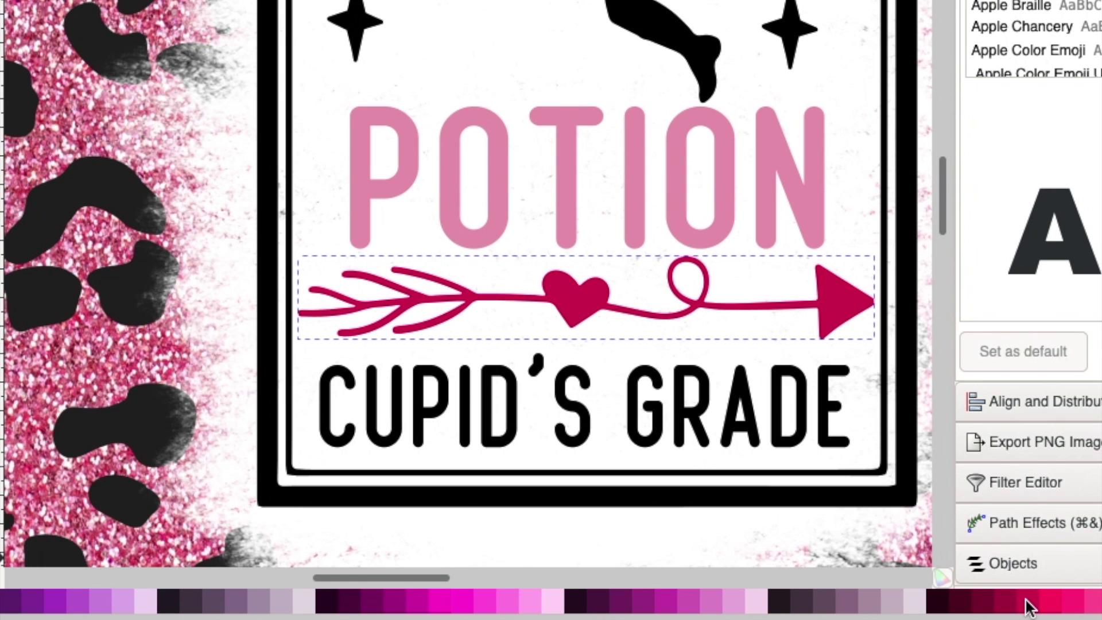
Fill the heart arrow with a dark red palette swatch and return to the Selector tool
scroll(1028, 608, "left", 1)
scroll(1028, 606, "up", 10)
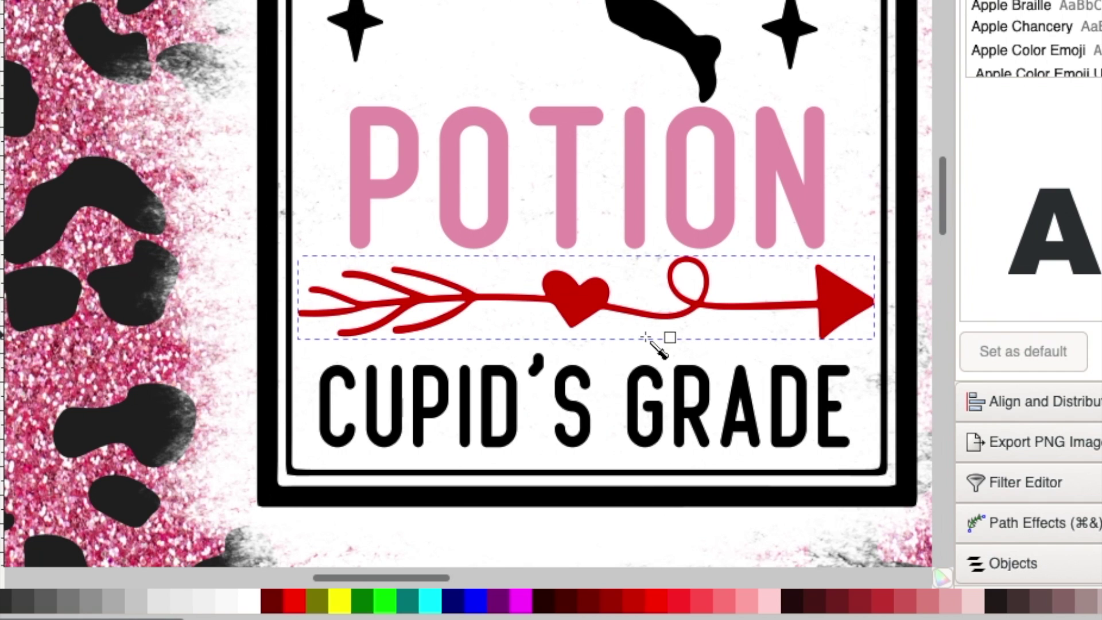
scroll(659, 310, "up", 5)
scroll(655, 268, "up", 3)
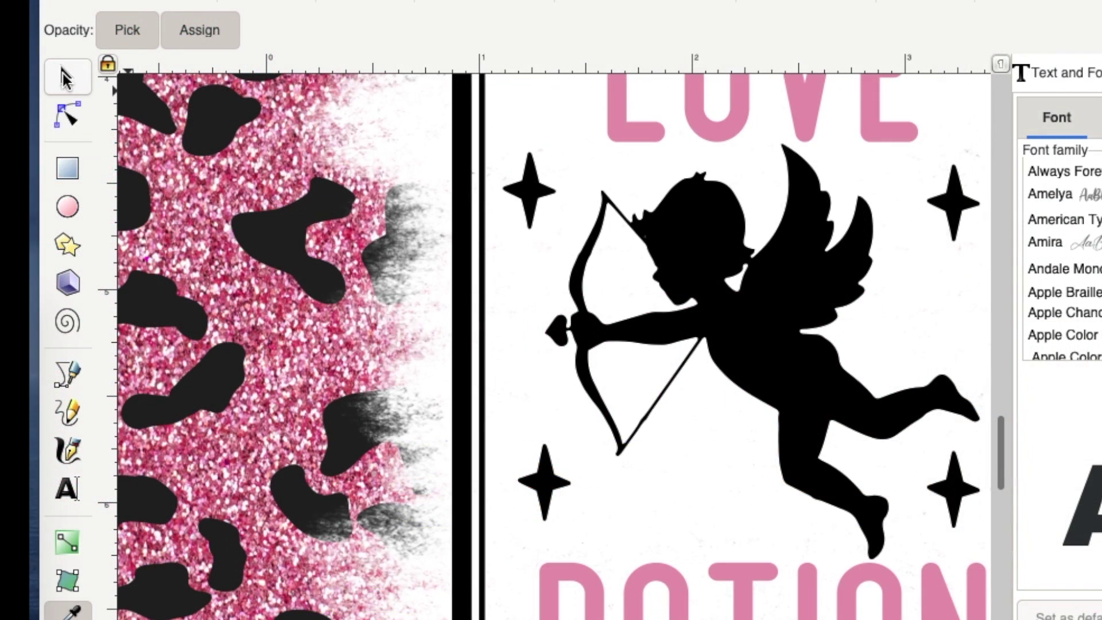
left_click(63, 74)
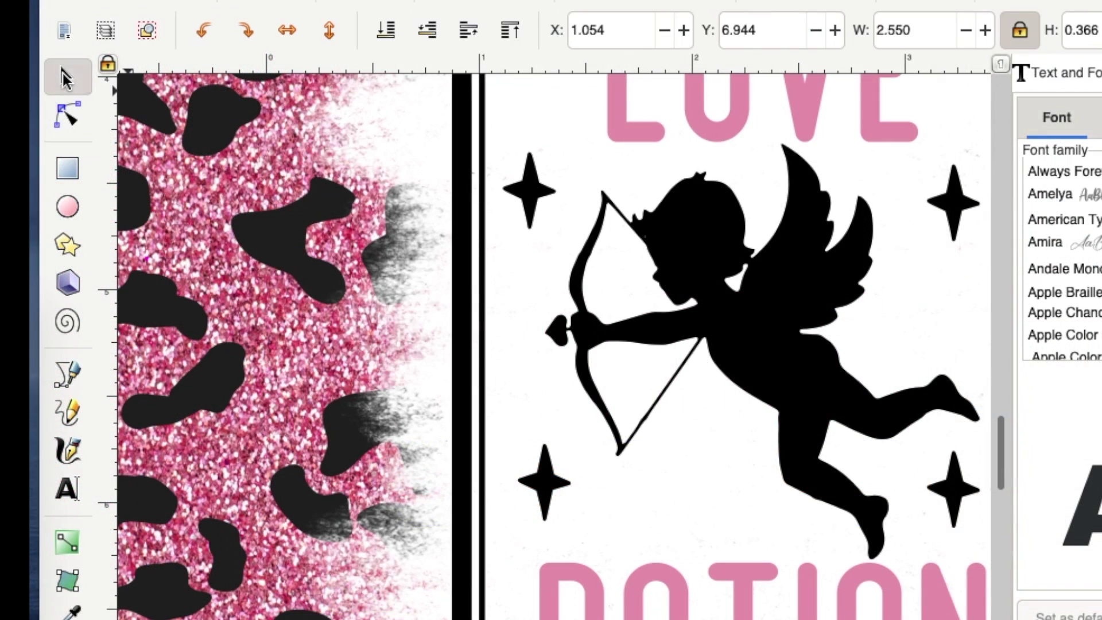
Fill the four stars around the cupid with the dark red sampled from the heart arrow and return to the Selector tool
left_click(533, 199)
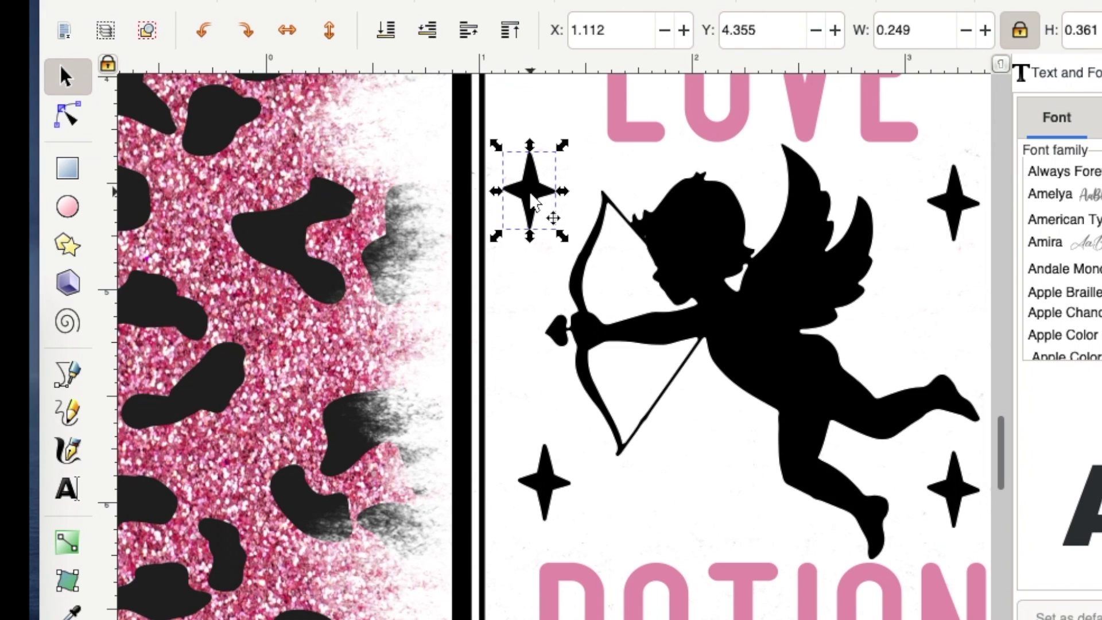
left_click(950, 204, "shift")
left_click(965, 486, "shift")
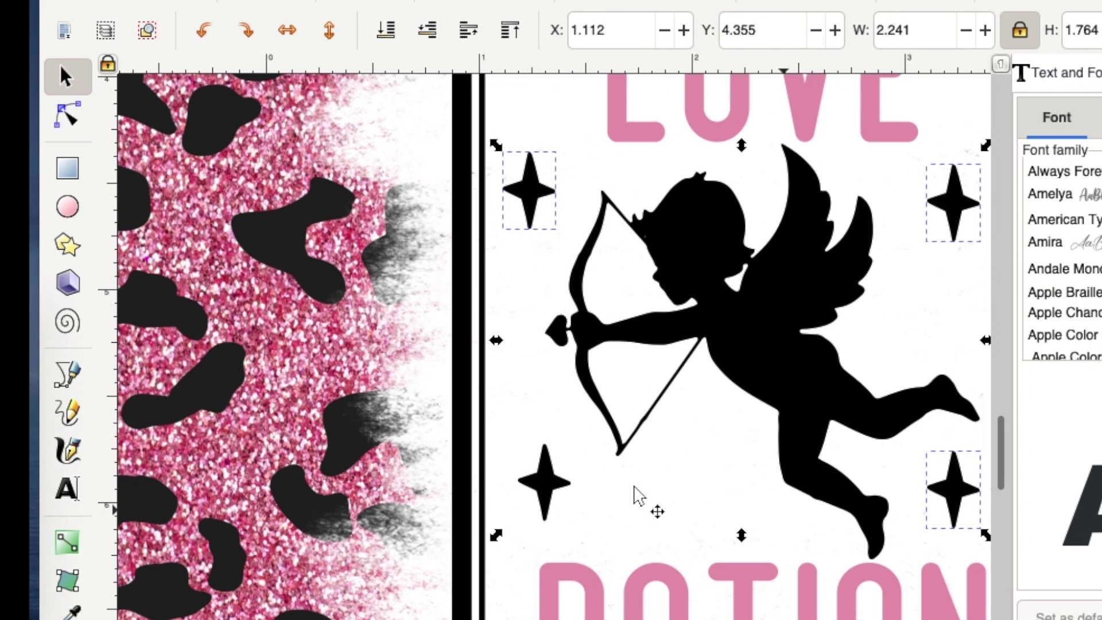
left_click(557, 485, "shift")
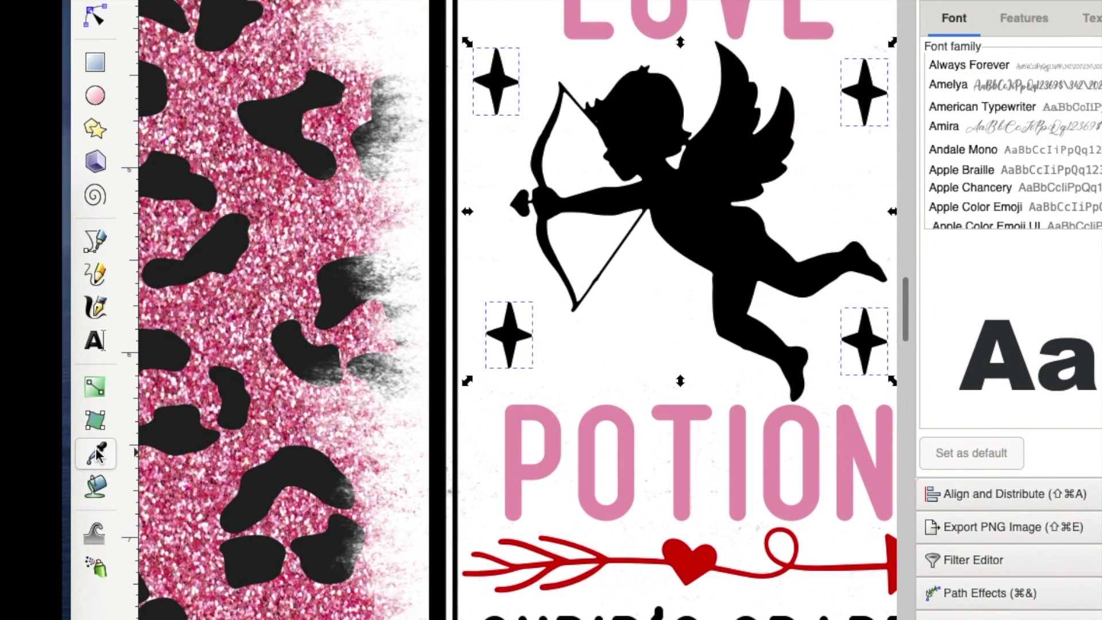
left_click(97, 457)
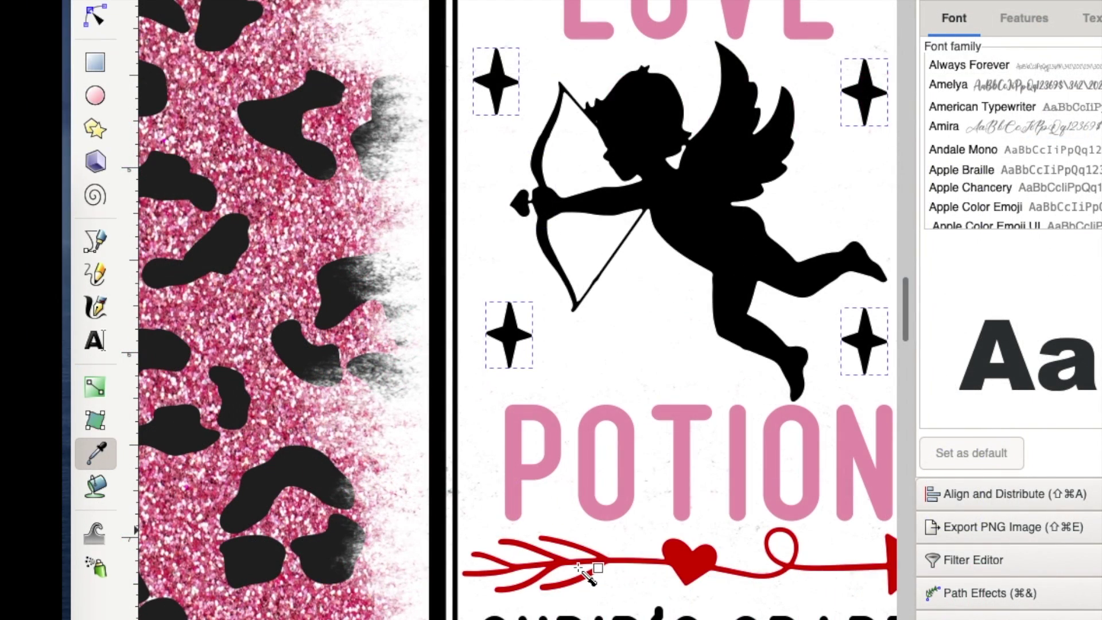
left_click(691, 567)
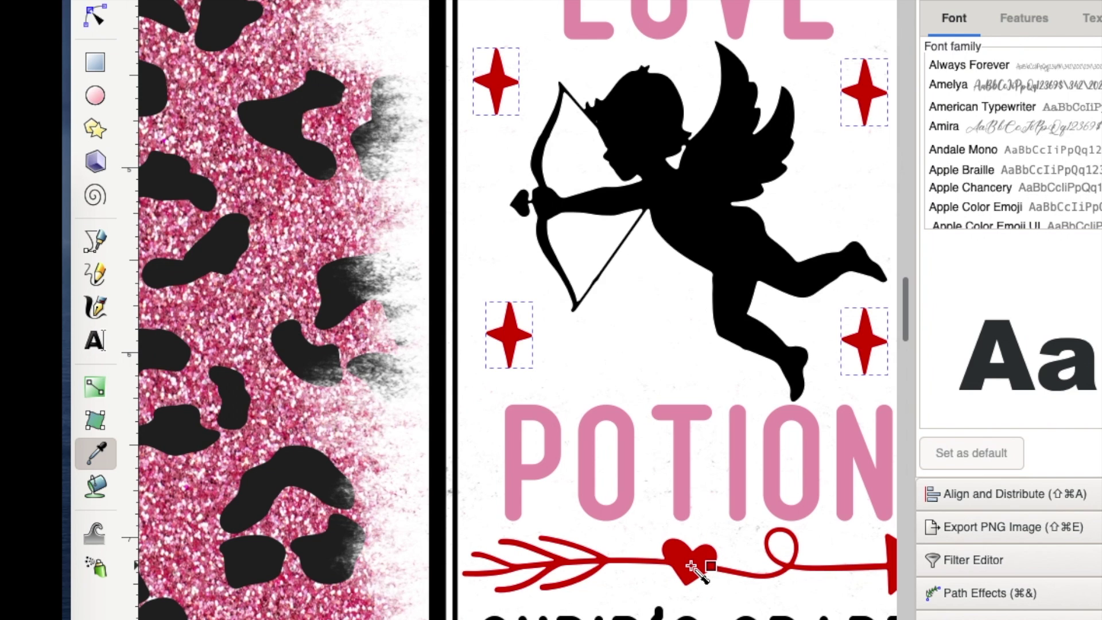
key("minus")
key("minus")
key("minus")
key("s")
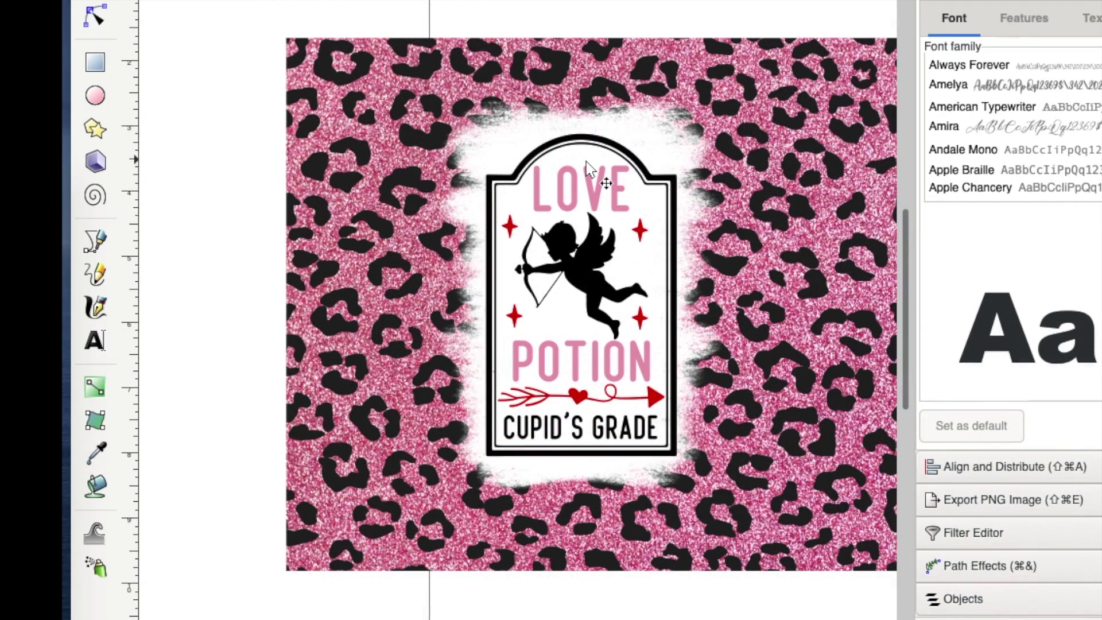
Fill the word LOVE with a darker pink sampled from the glitter background
scroll(579, 362, "up", 3)
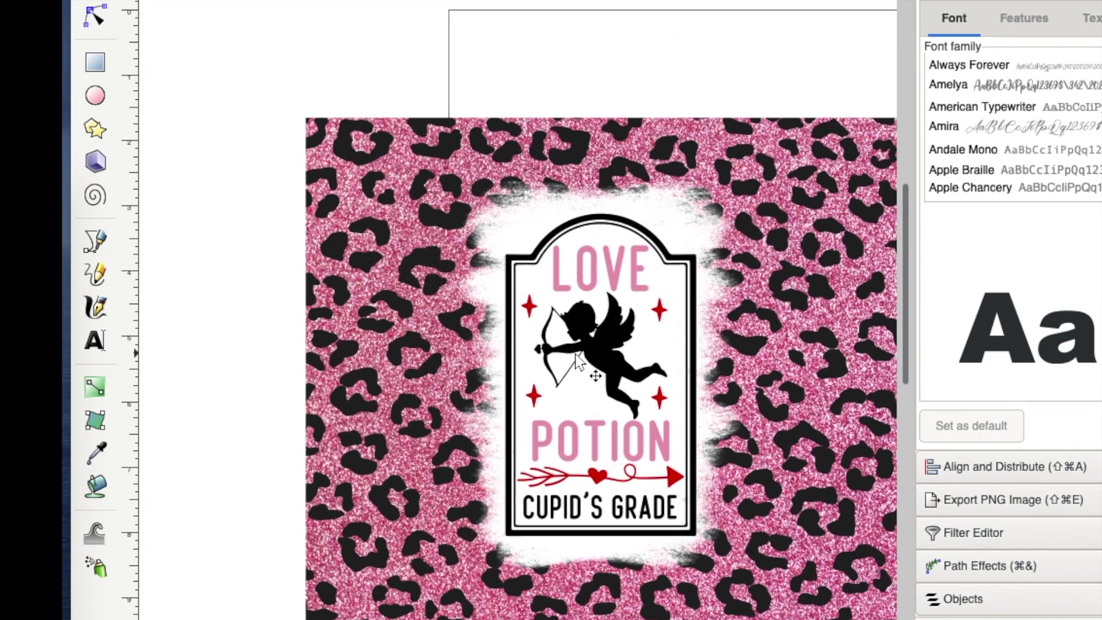
scroll(579, 361, "down", 1)
scroll(579, 362, "left", 1)
scroll(577, 361, "up", 3)
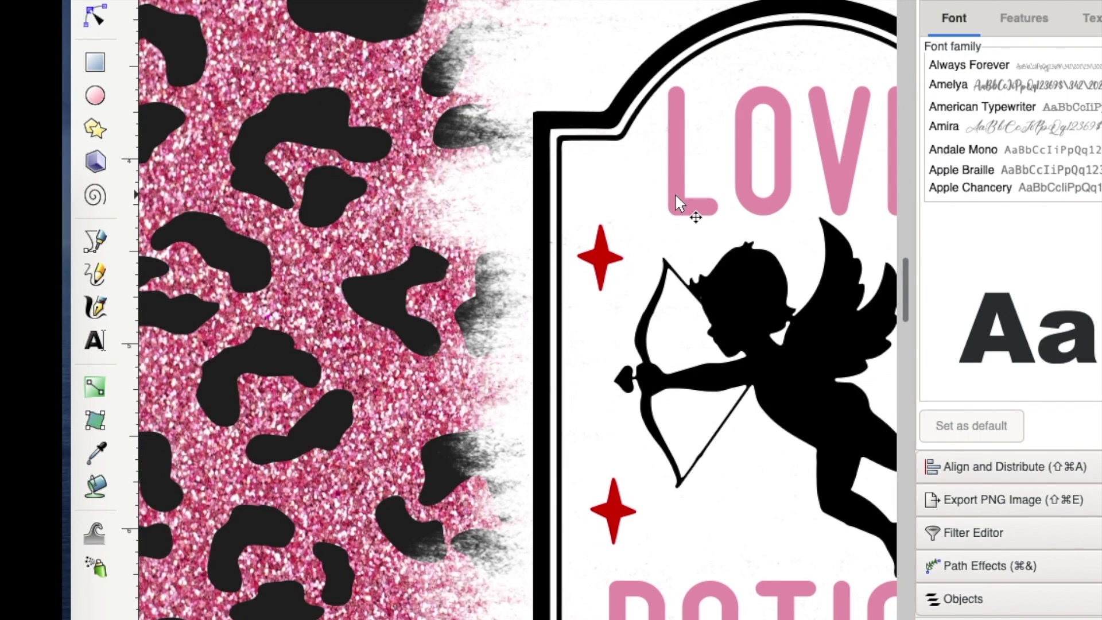
left_click(676, 196)
left_click(98, 460)
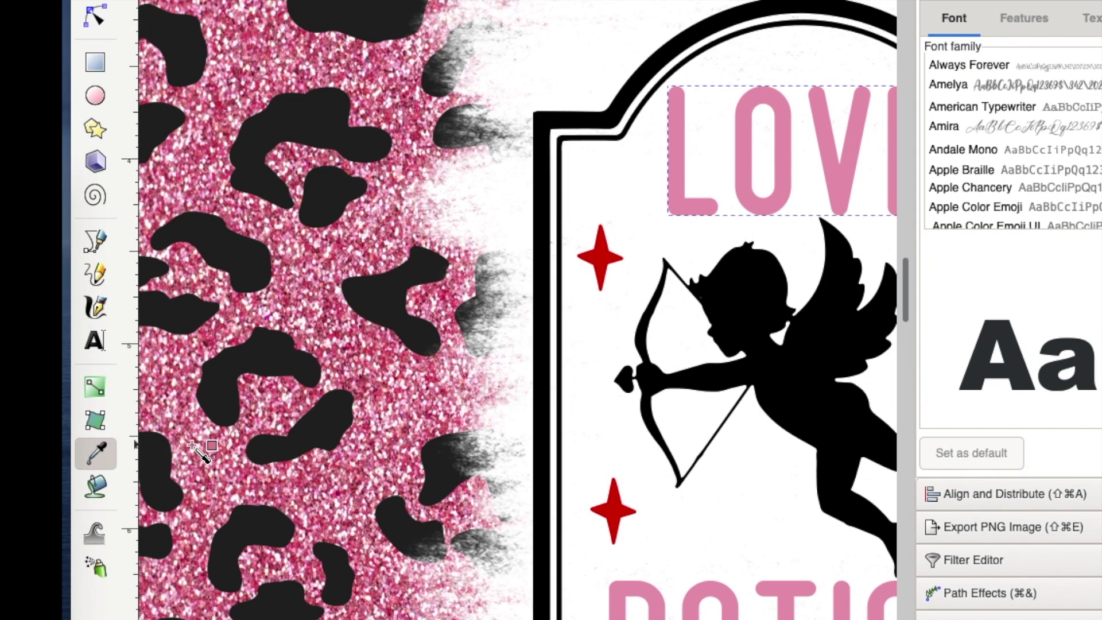
left_click(192, 446)
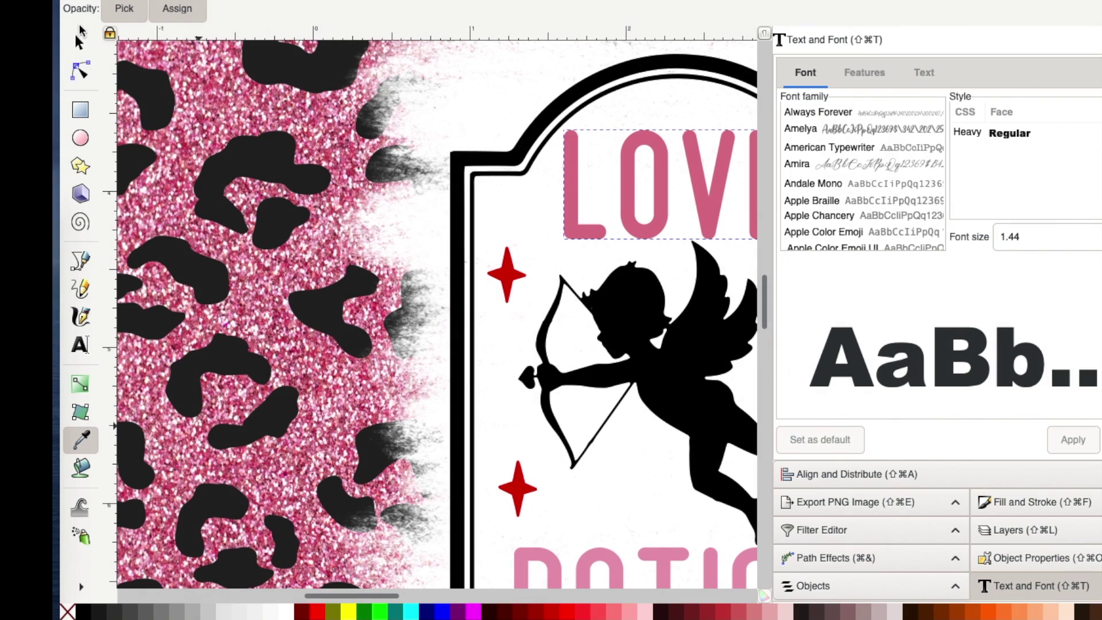
Fill the word POTION with the darker pink sampled from the word LOVE
left_click(80, 35)
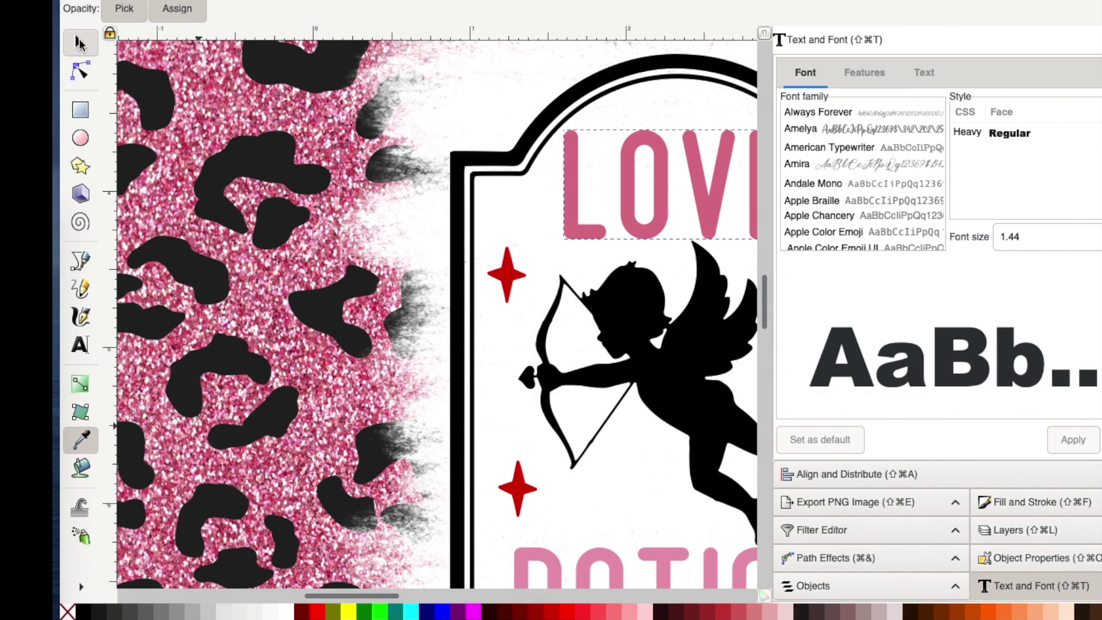
left_click(548, 558)
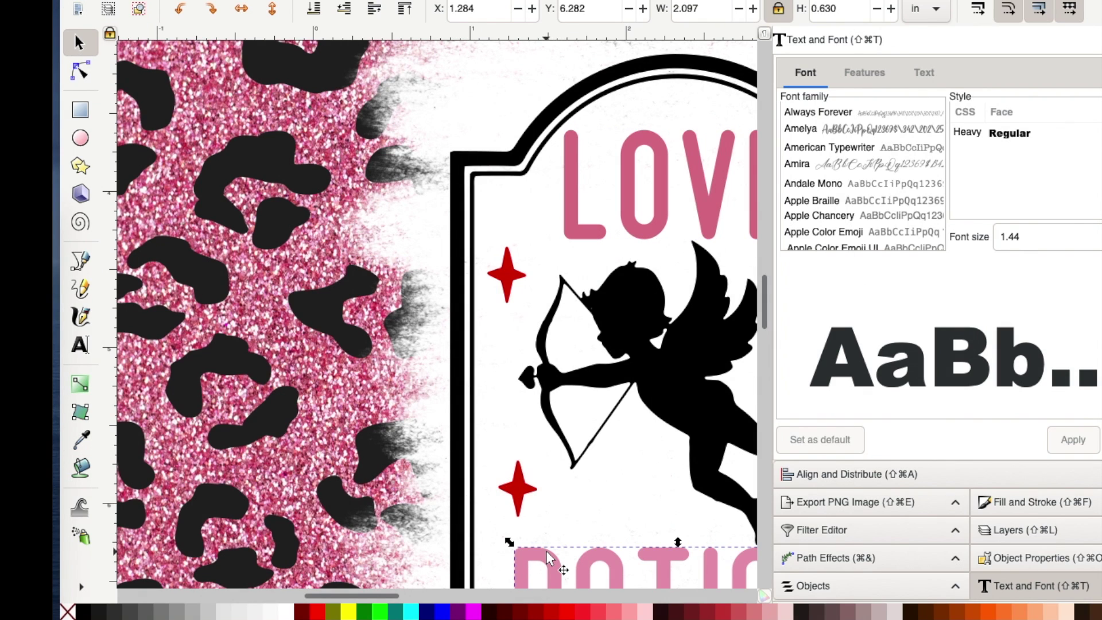
left_click(81, 440)
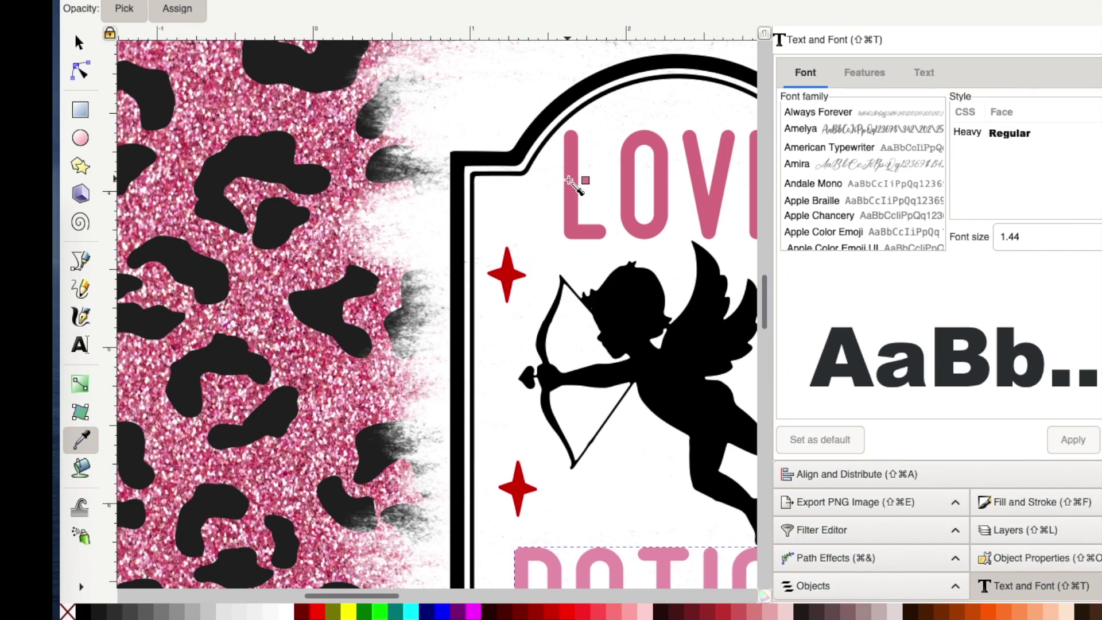
left_click(569, 182)
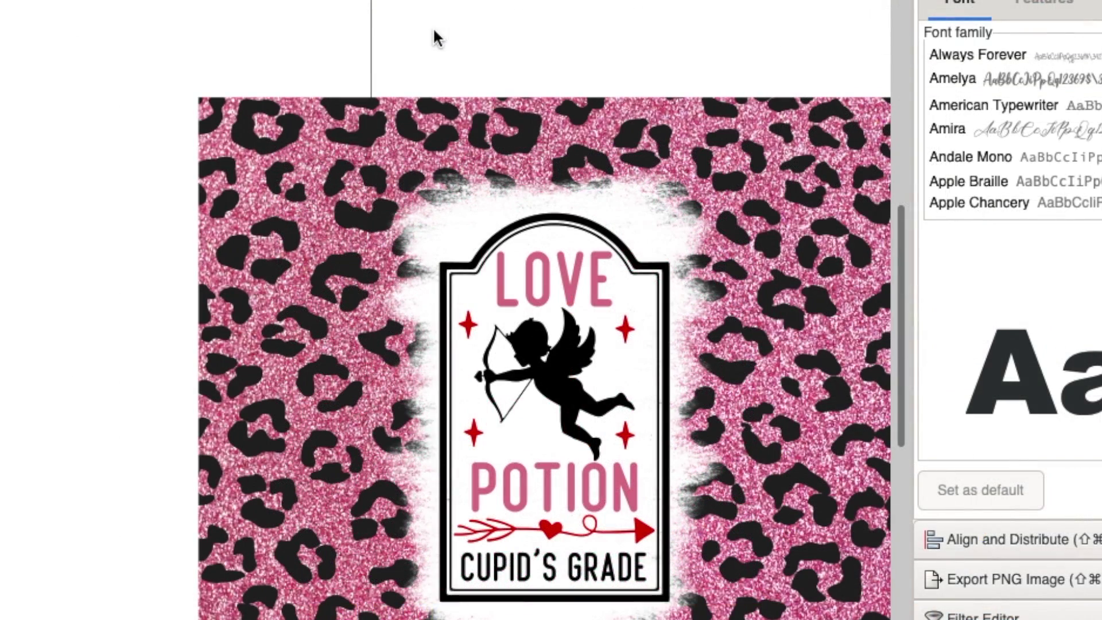
Select the label frame together with all its lettering, cupid, stars and arrow, and group them
left_click(439, 108)
left_click_drag(432, 31, 680, 608)
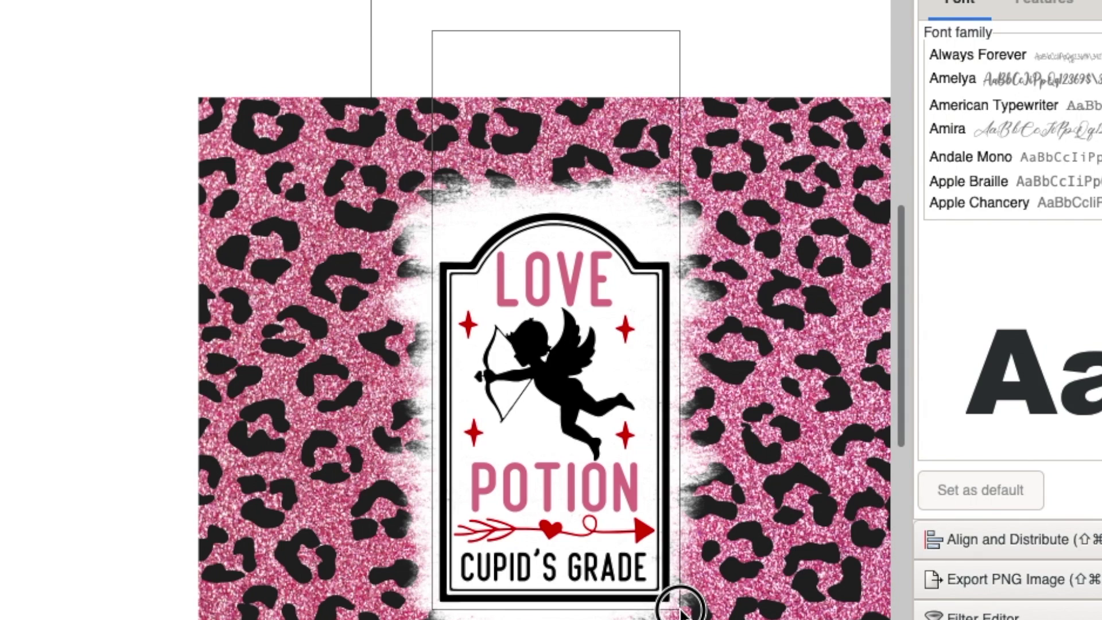
left_click_drag(680, 609, 684, 607)
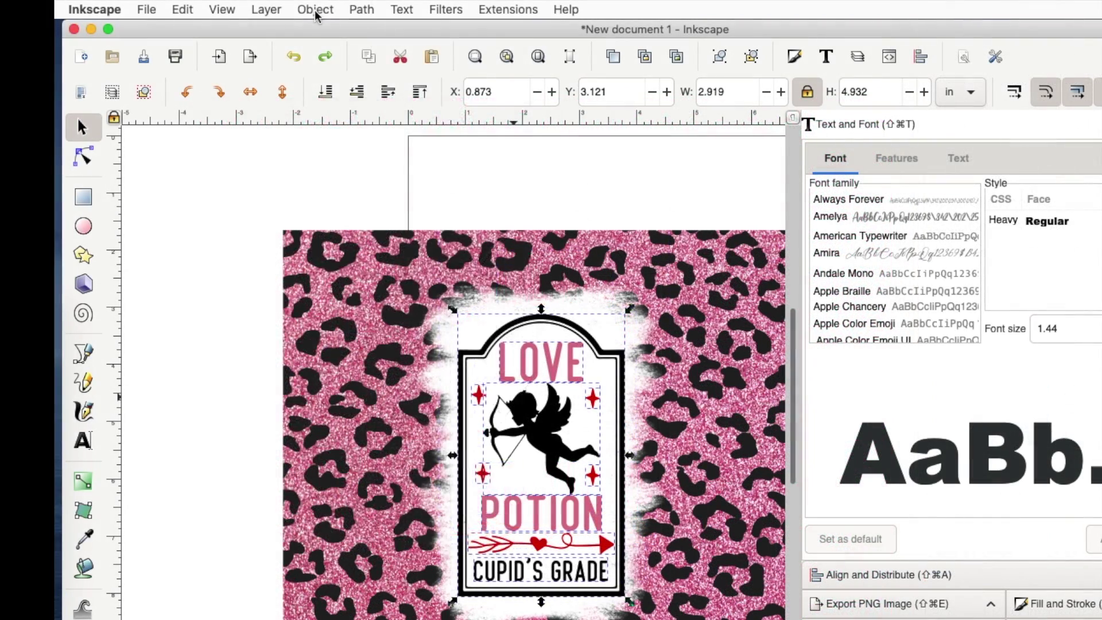
left_click(315, 10)
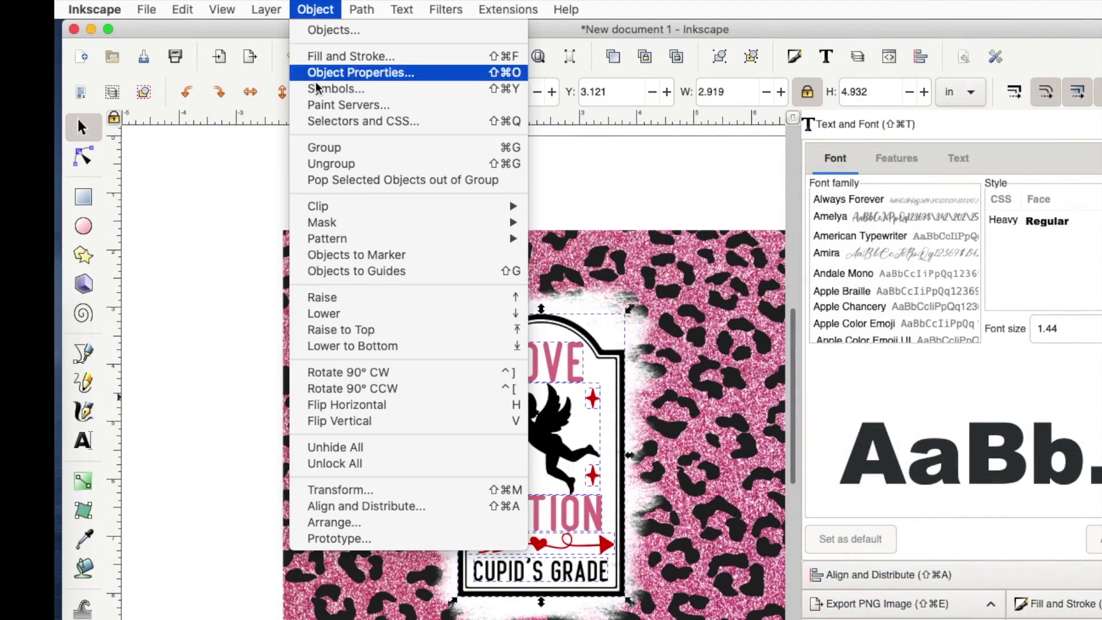
left_click(325, 147)
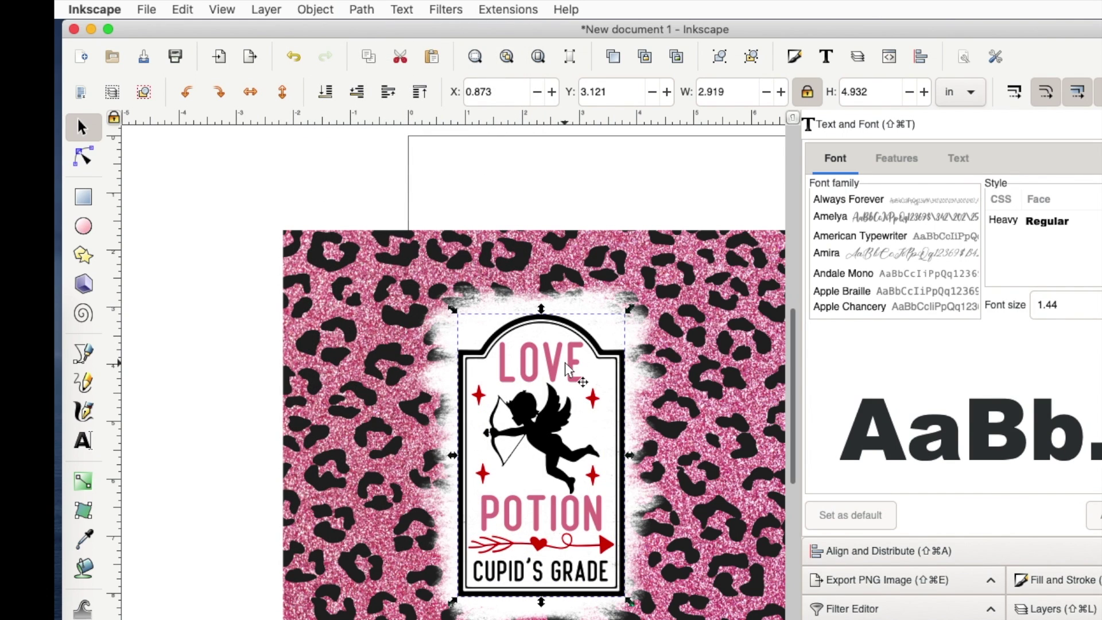
Group the label with the white brushed patch behind it
left_click(600, 305, "shift")
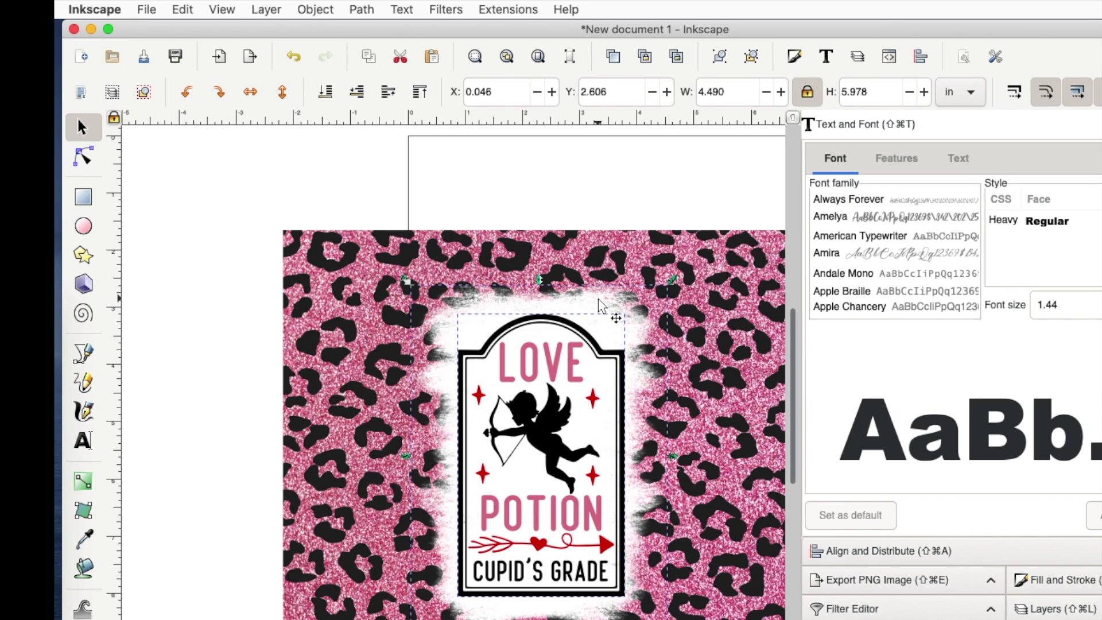
left_click(316, 11)
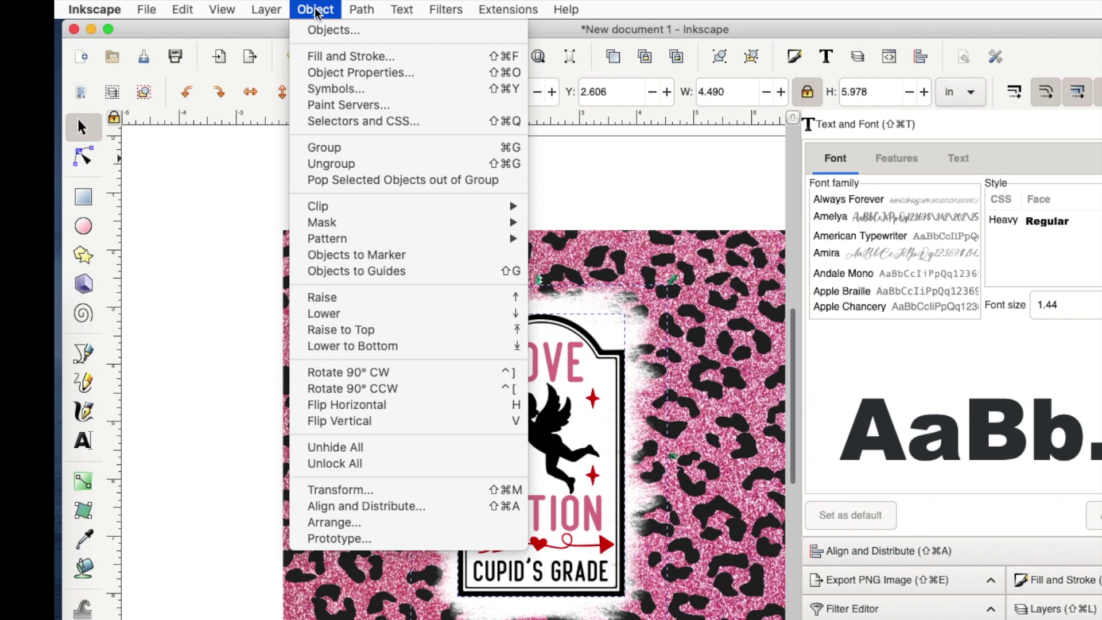
left_click(325, 147)
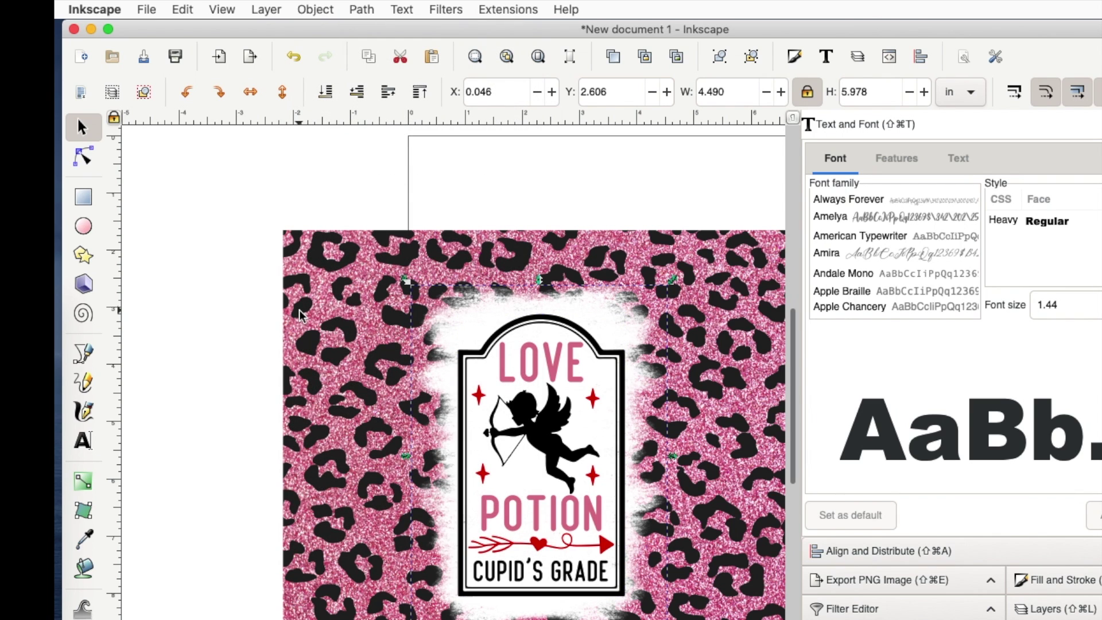
Centre the leopard background and the label group on each other both horizontally and vertically, and deselect them
key("minus")
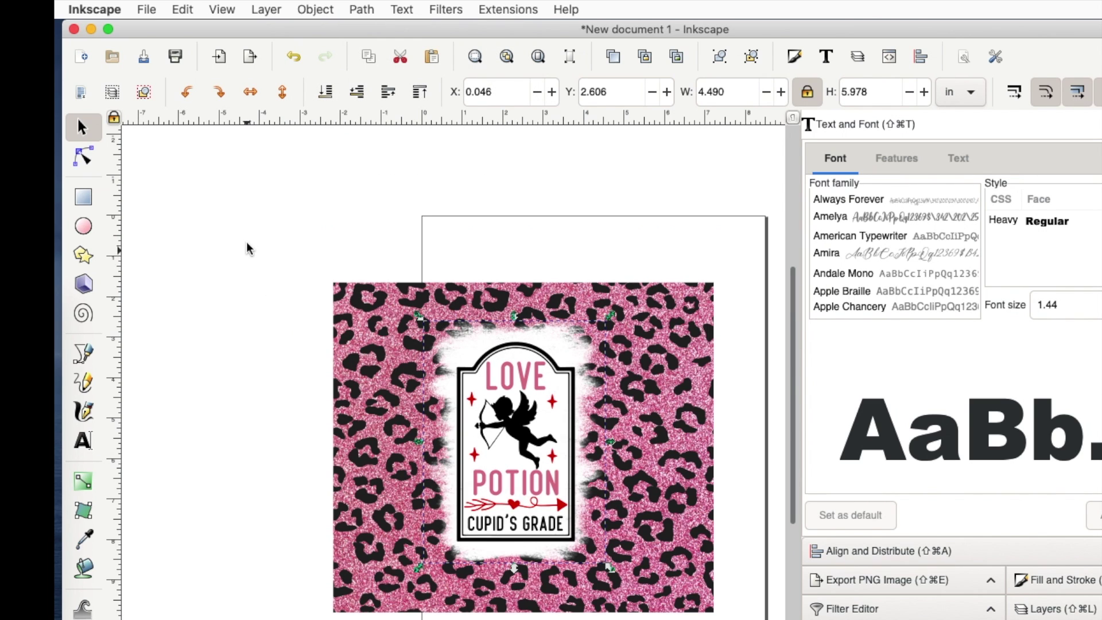
left_click_drag(236, 214, 746, 617)
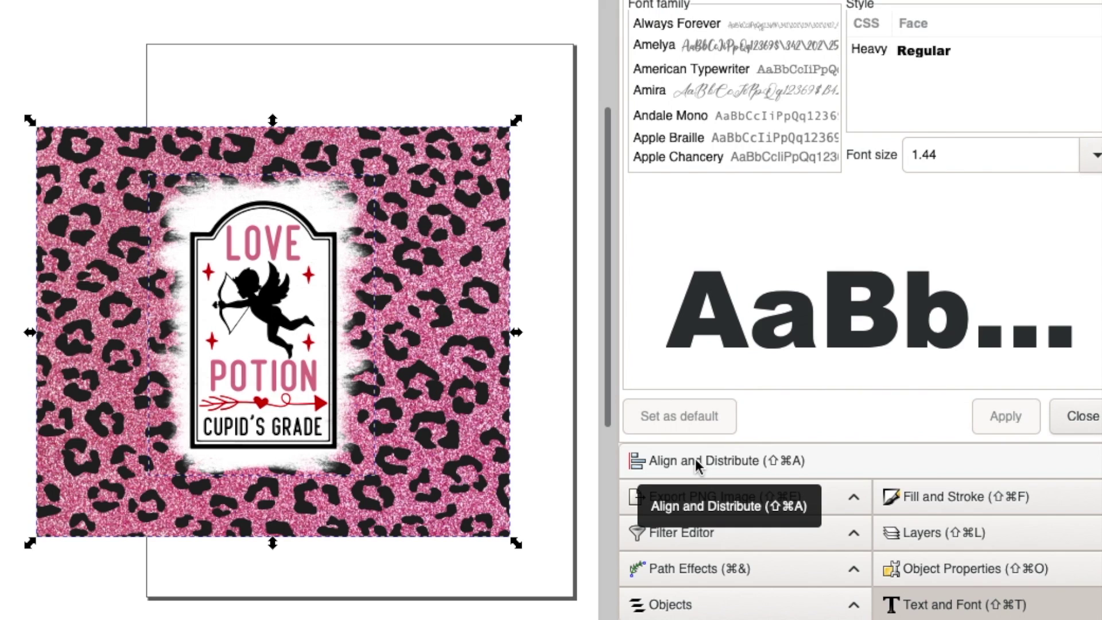
left_click(696, 462)
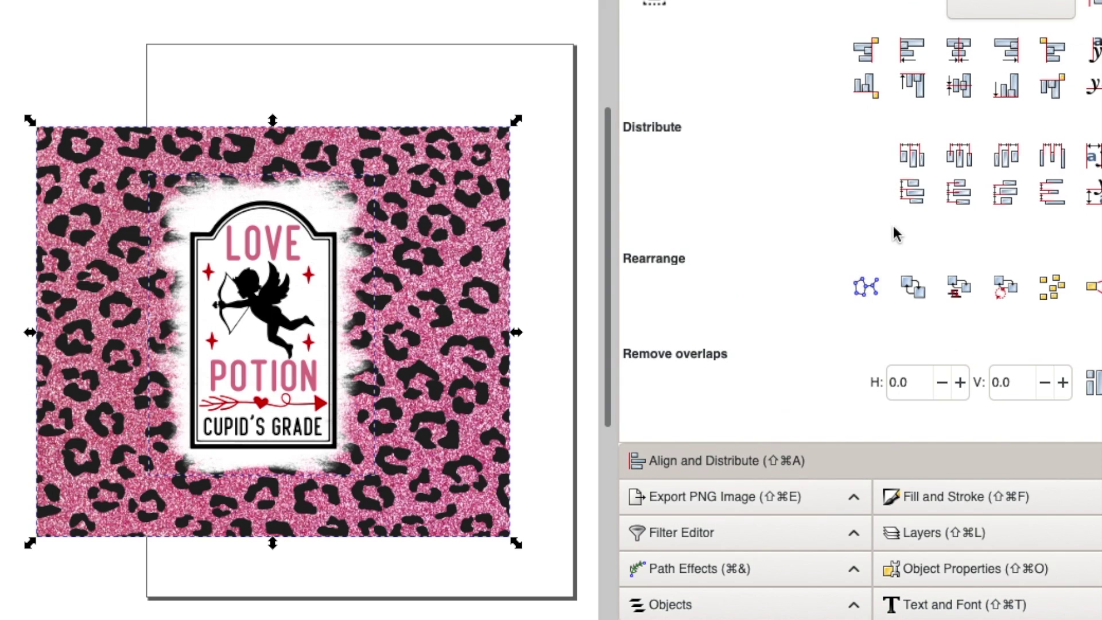
left_click(957, 53)
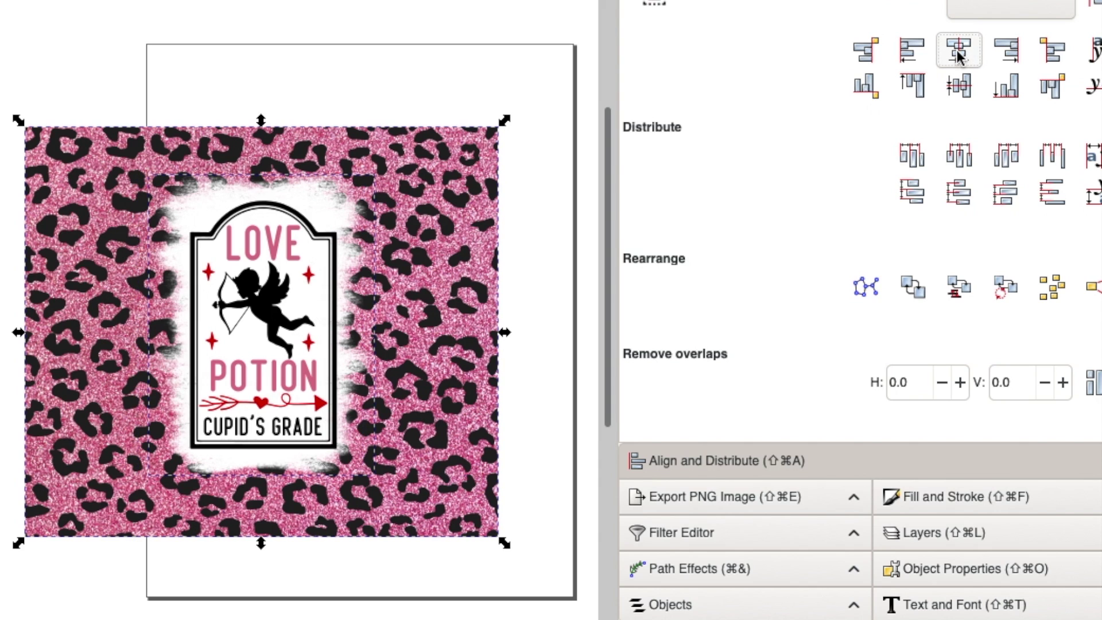
left_click(959, 88)
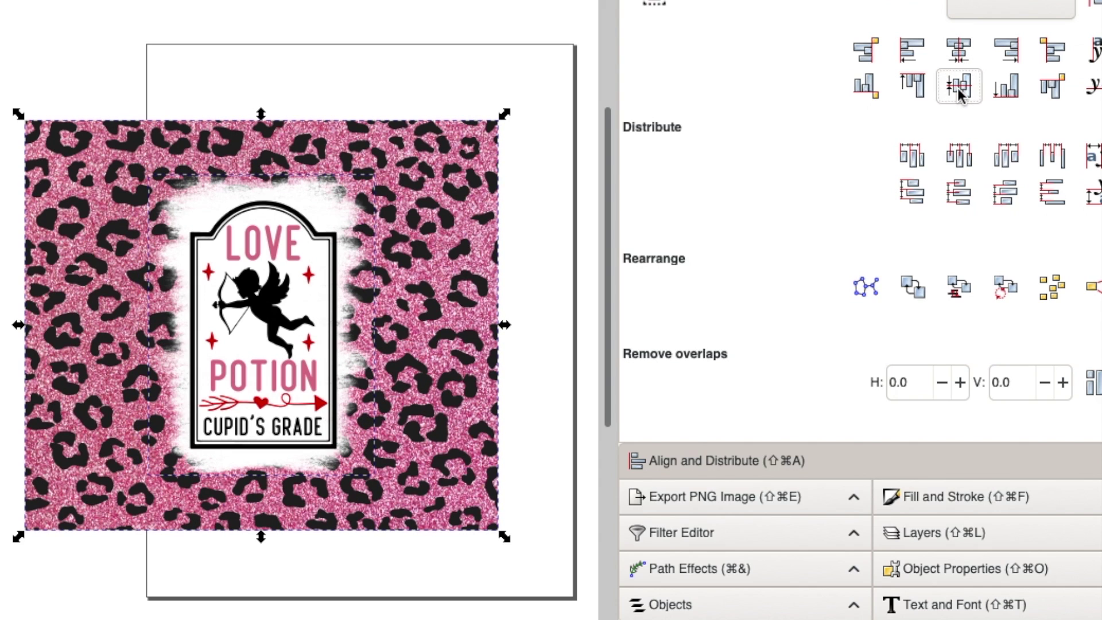
left_click(547, 413)
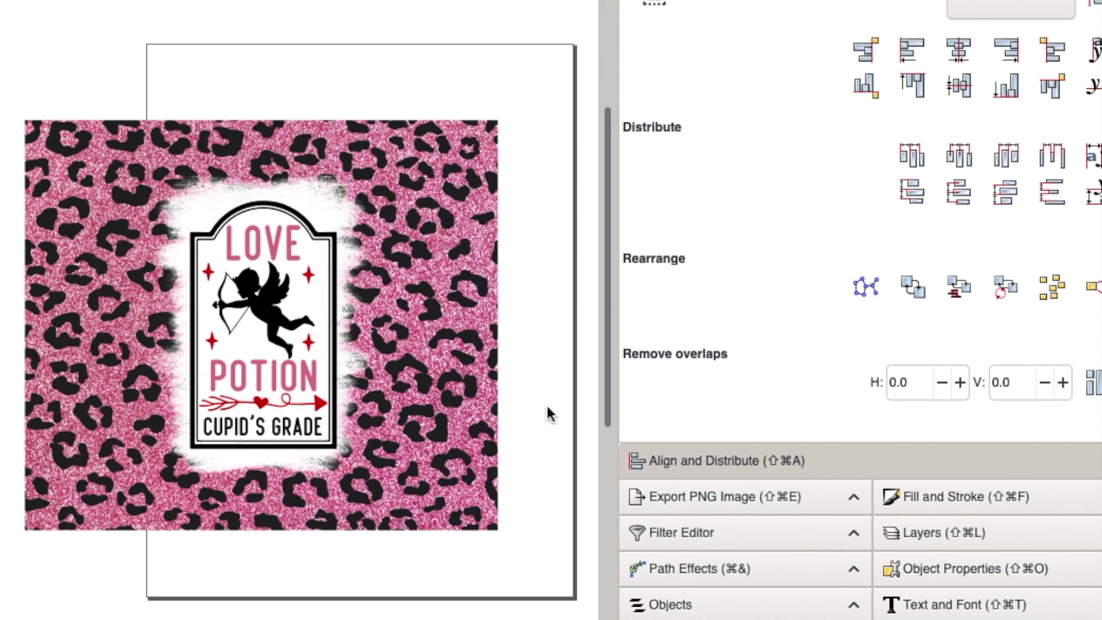
Select the whole leopard-print design and group all of it into one object
left_click_drag(1, 42, 544, 602)
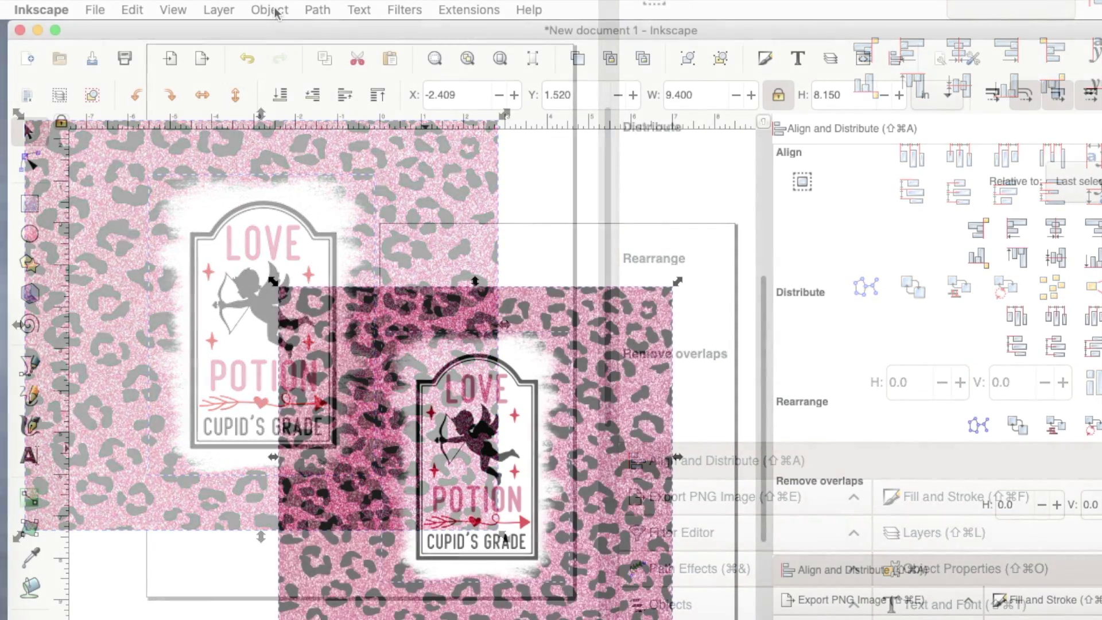
left_click(270, 9)
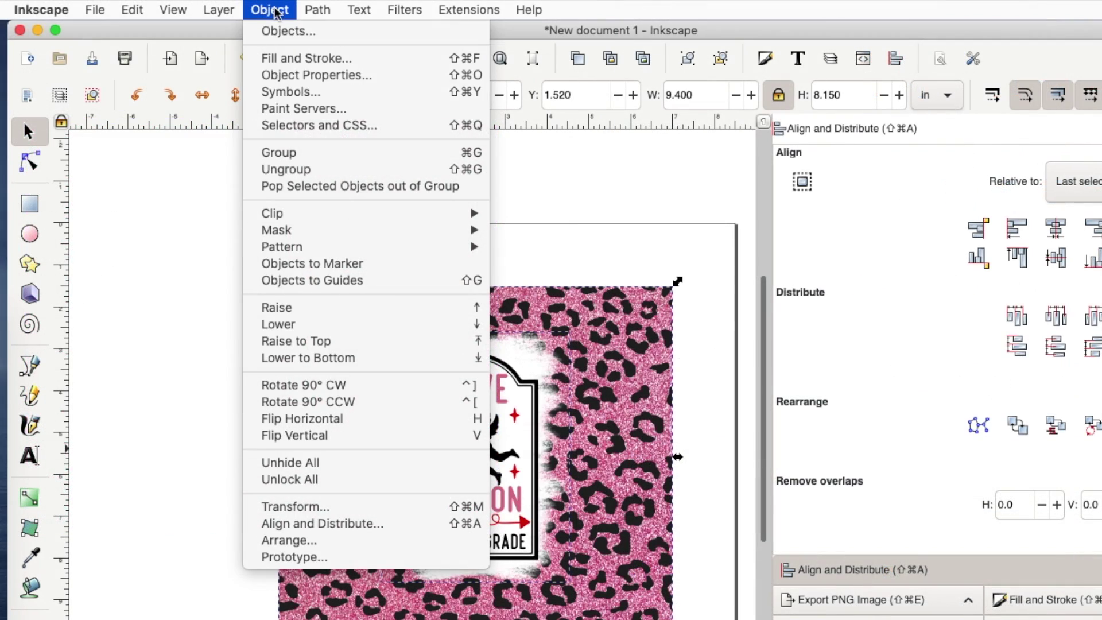
left_click(281, 153)
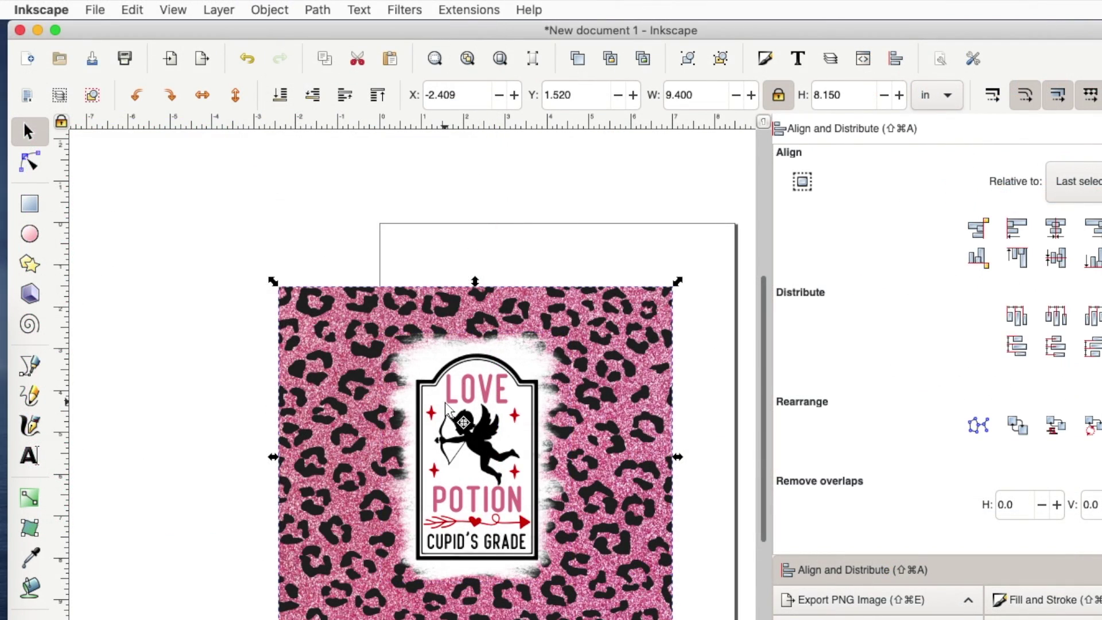
Flip the grouped design horizontally and move it over the page to about X -0.157, Y 1.457 in
left_click(267, 11)
left_click(317, 419)
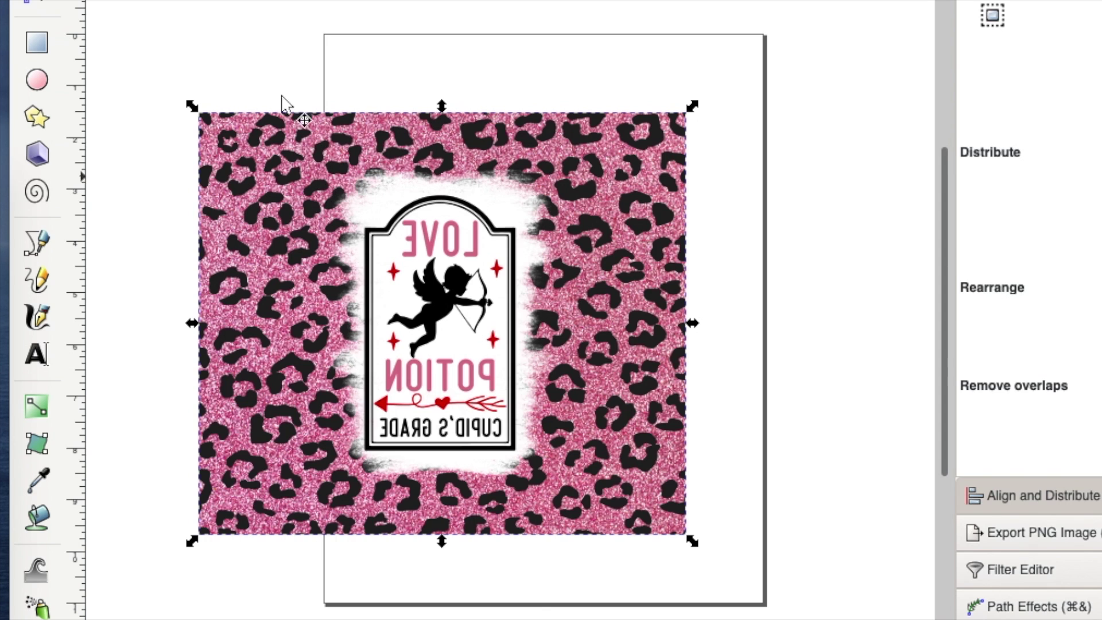
left_click(287, 332)
left_click_drag(285, 330, 401, 325)
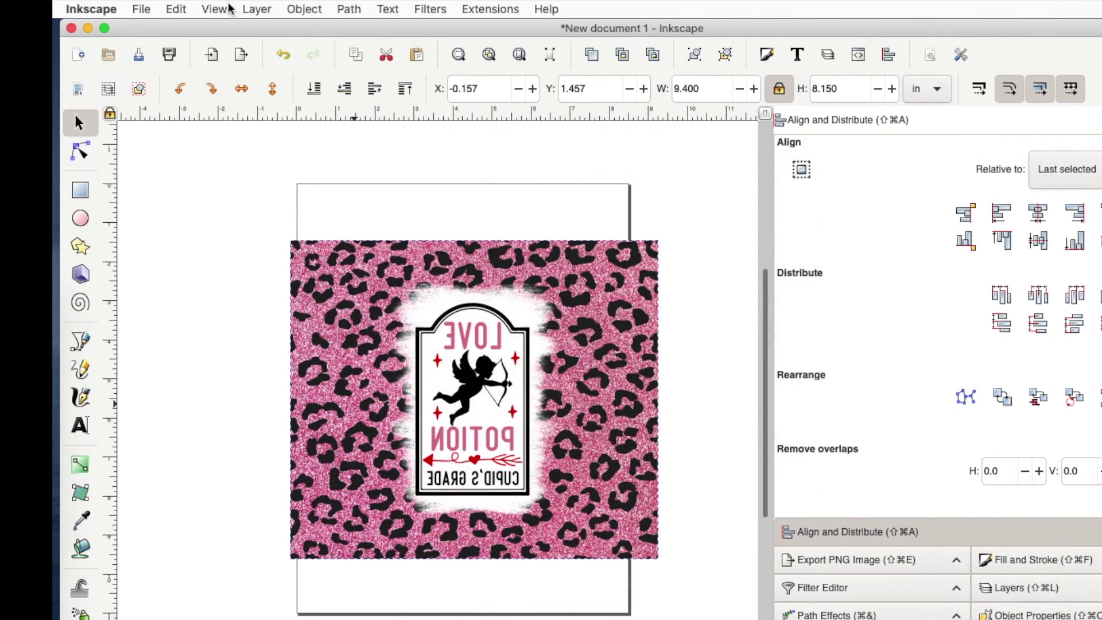
Rotate the design 90° clockwise and place it inside the page at about X 0.215, Y 0.916 in
left_click(305, 9)
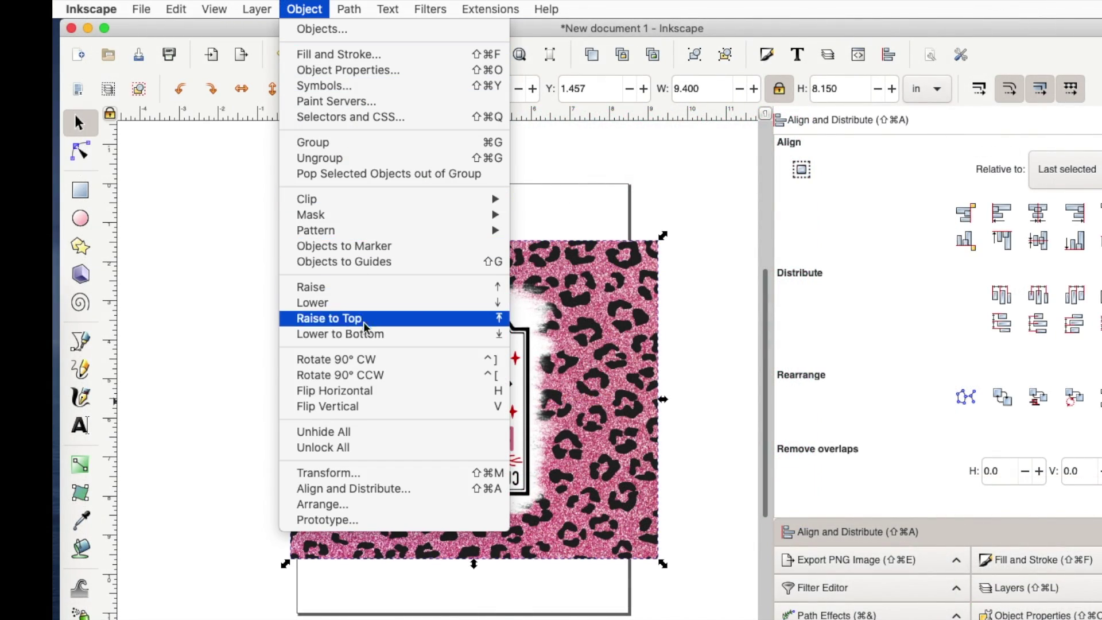
left_click(365, 360)
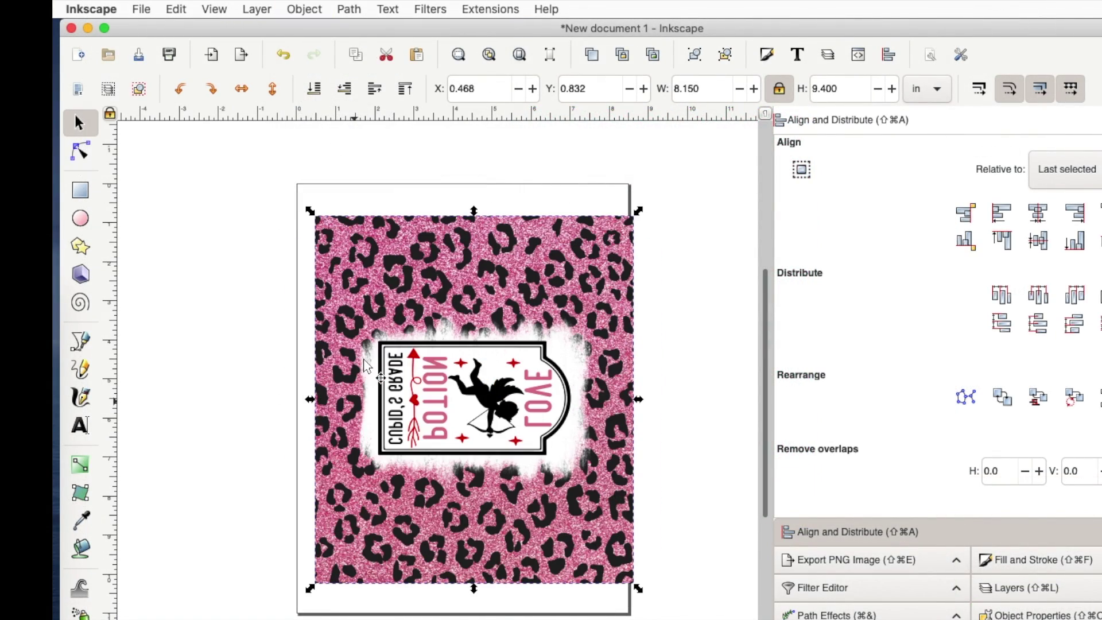
left_click(439, 497)
left_click_drag(436, 504, 433, 503)
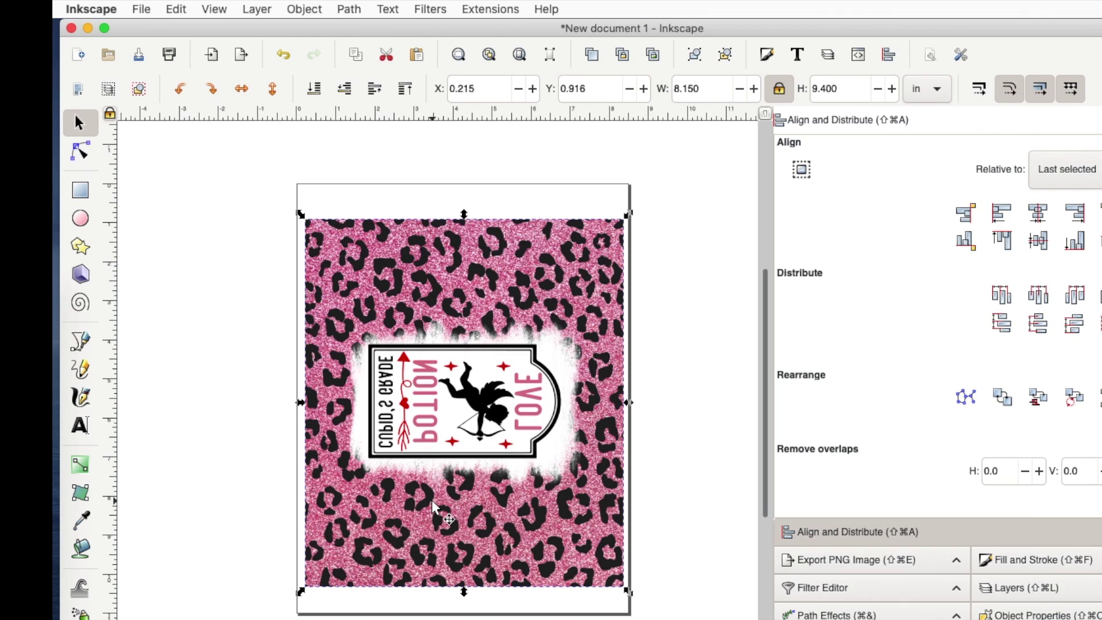